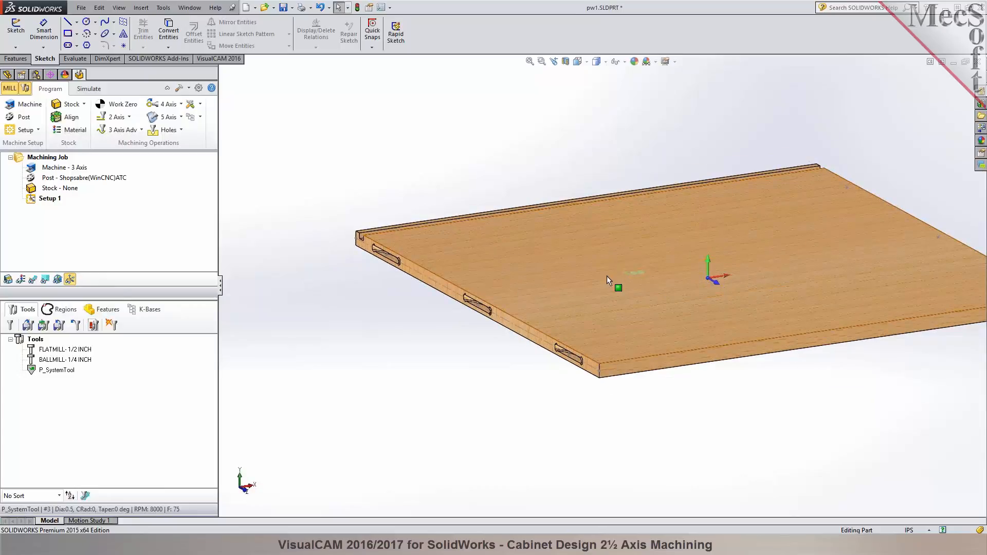
# Align the machine coordinate system to the panel's large top face and regenerate Setup 1.
pyautogui.click(23, 104)
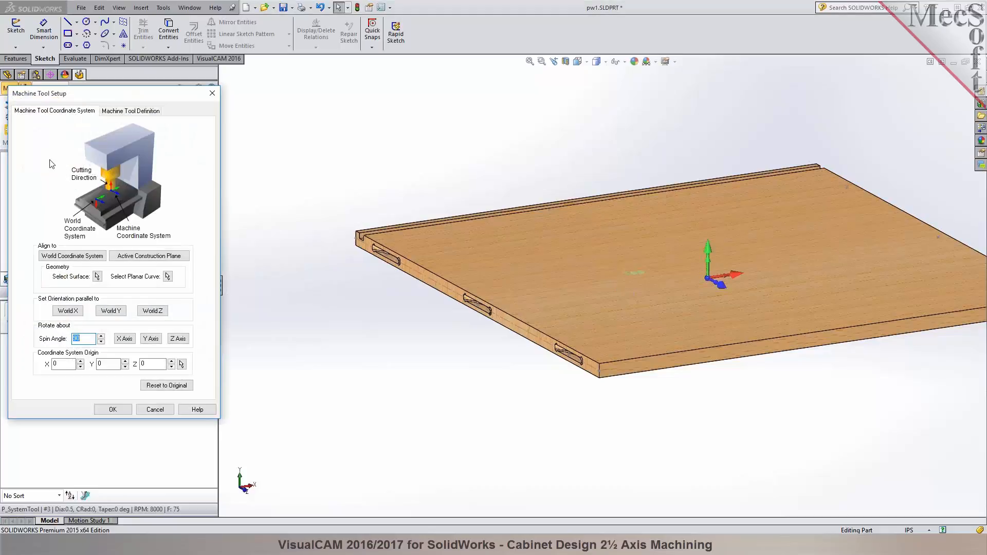
pyautogui.click(97, 276)
pyautogui.click(441, 260)
pyautogui.click(6, 101)
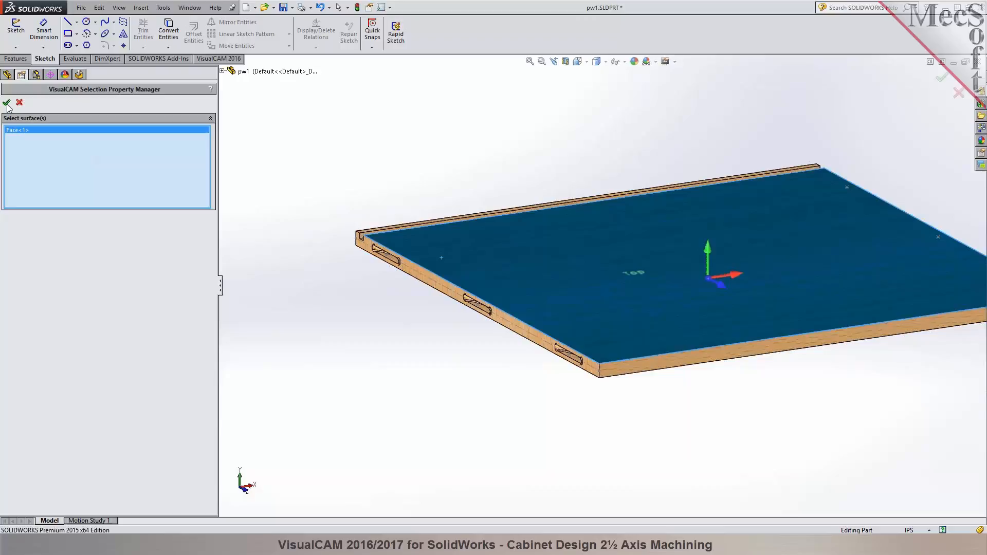
pyautogui.click(259, 132)
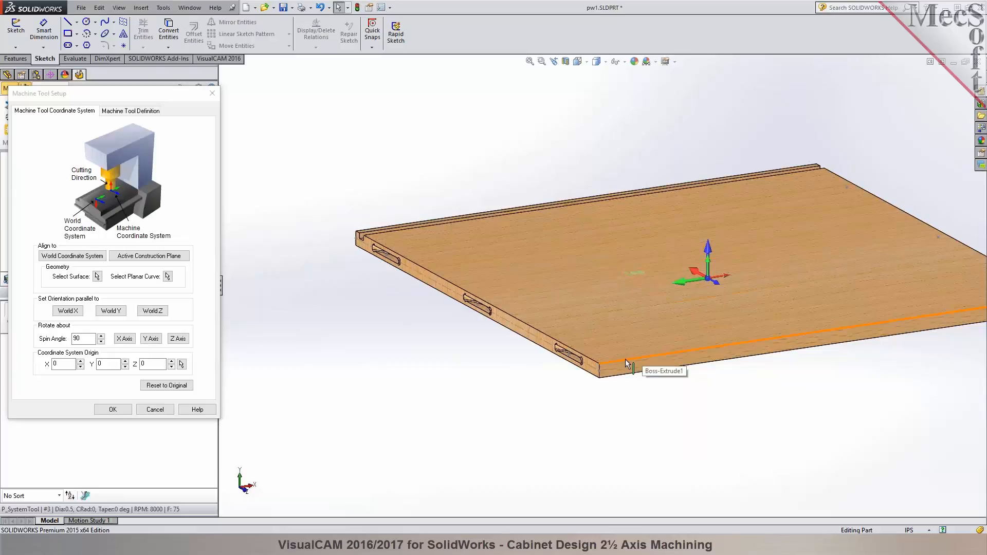
pyautogui.moveTo(557, 287); pyautogui.dragTo(592, 355, button='middle')
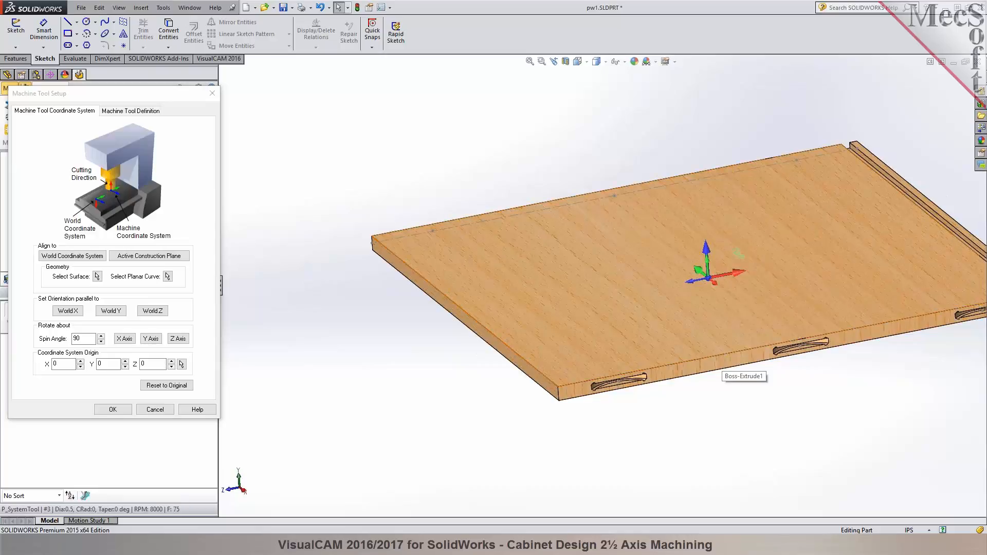
pyautogui.moveTo(604, 302); pyautogui.dragTo(568, 305, button='middle')
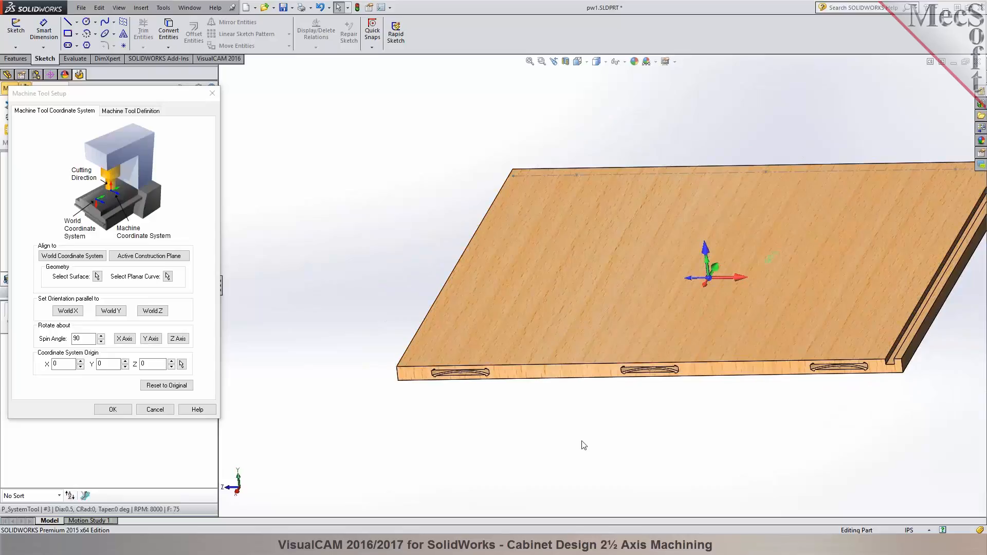
pyautogui.click(103, 410)
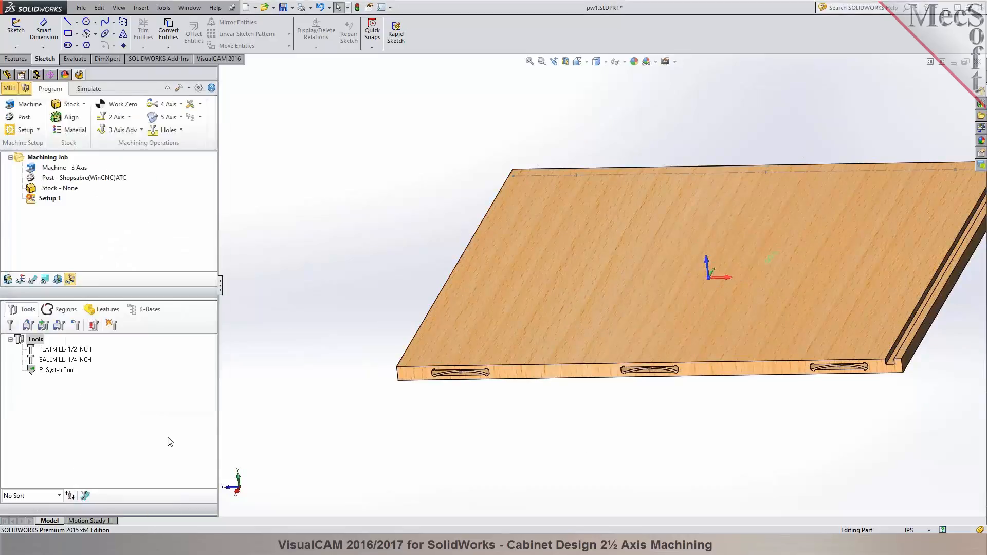
pyautogui.moveTo(434, 454); pyautogui.dragTo(404, 424, button='middle')
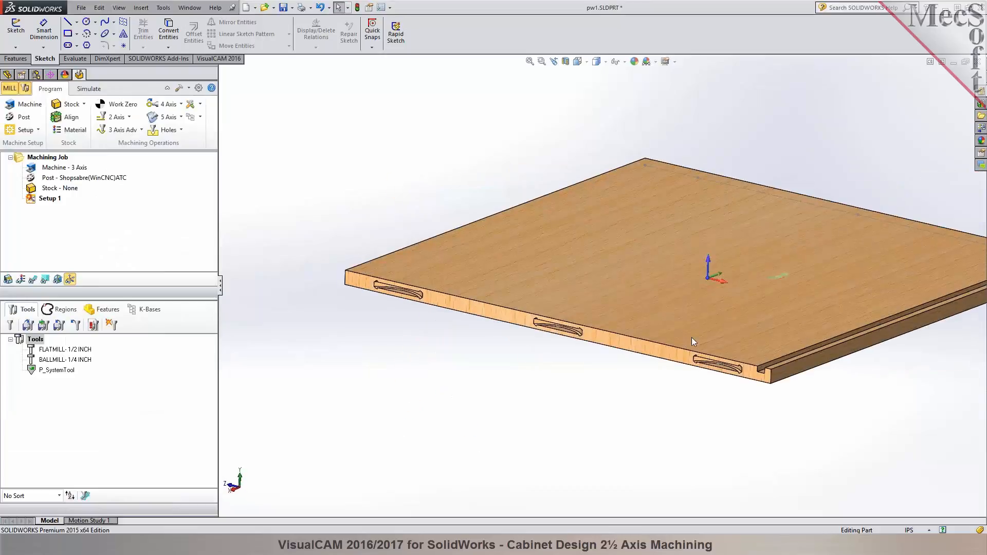
pyautogui.moveTo(556, 279); pyautogui.dragTo(557, 289, button='middle')
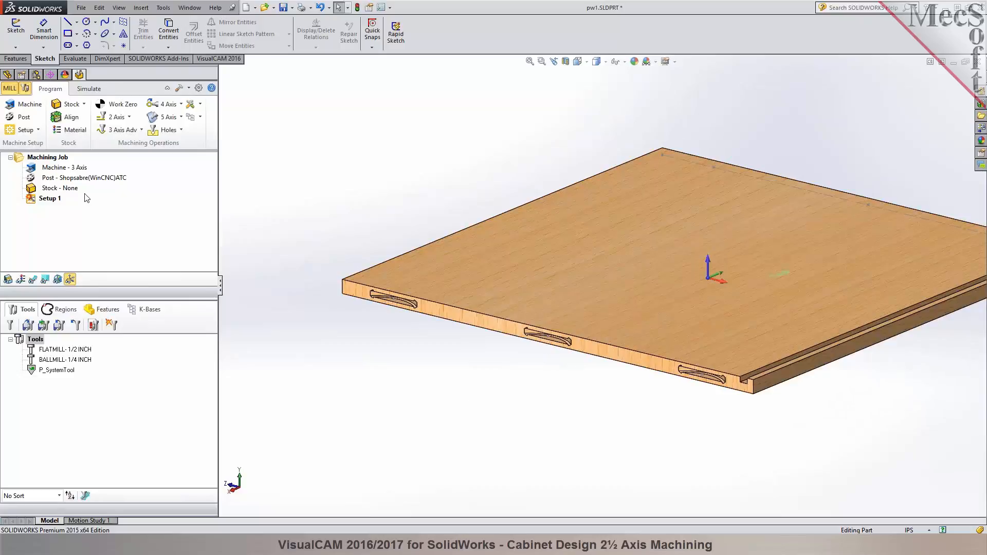
pyautogui.rightClick(36, 200)
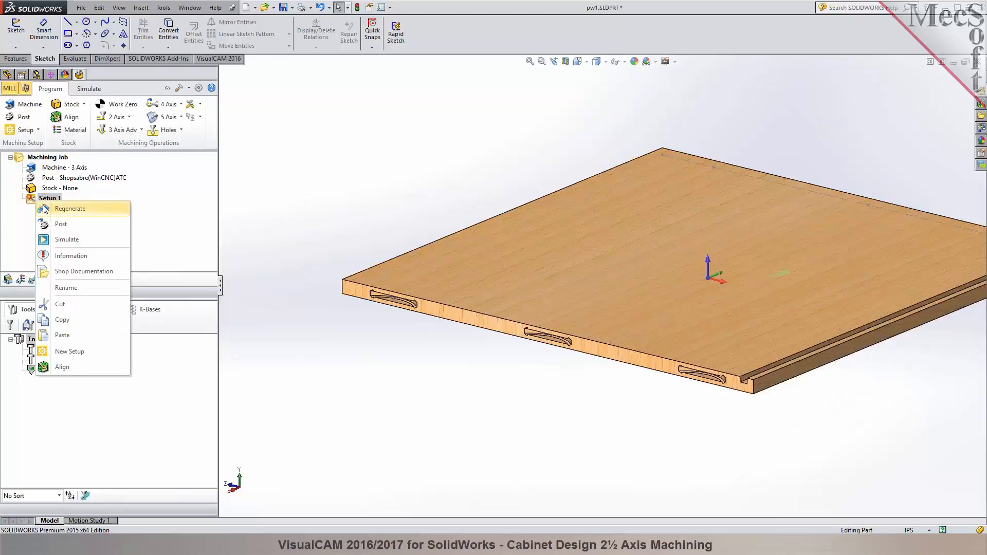
pyautogui.click(43, 208)
# Define a box stock copied from the model's bounding box with wireframe geometry ignored.
pyautogui.click(83, 104)
pyautogui.click(87, 118)
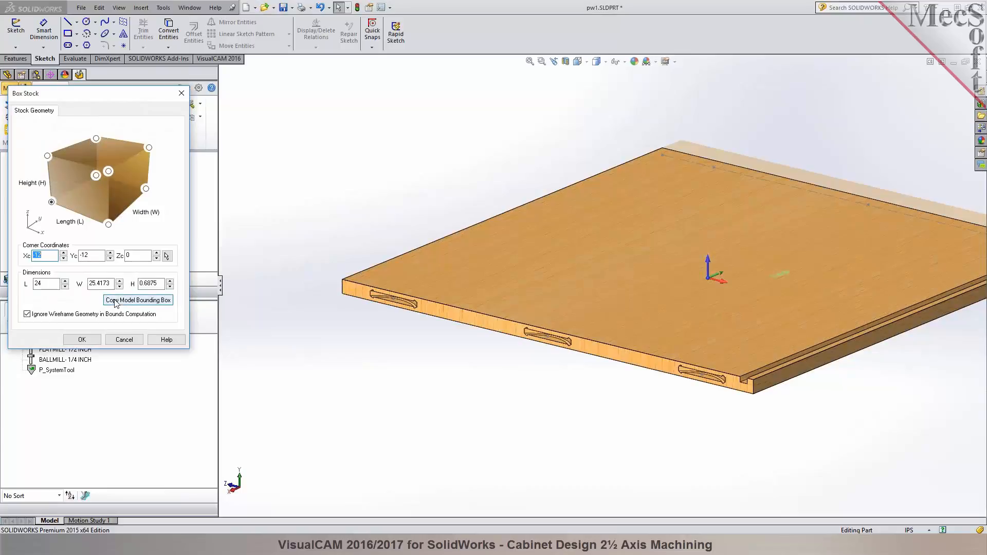
pyautogui.click(117, 303)
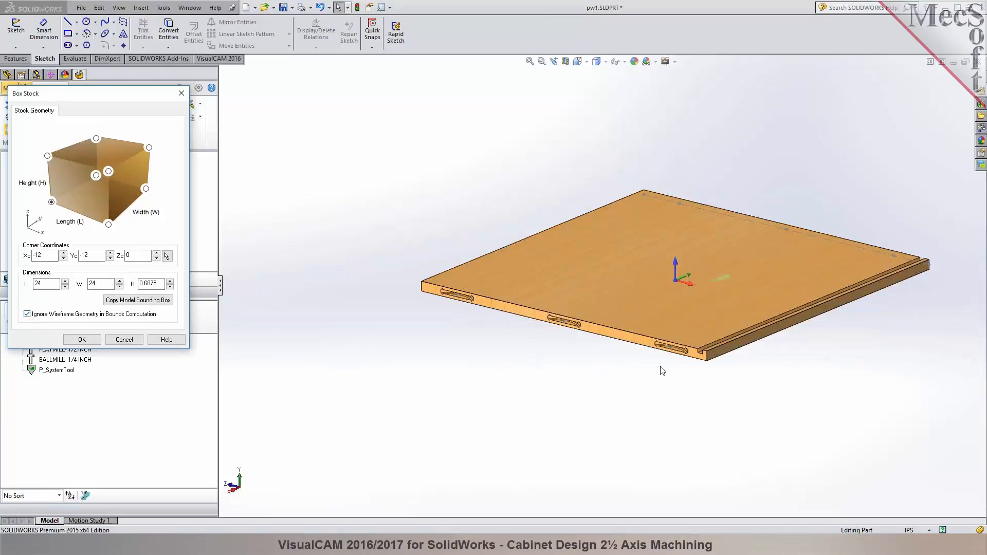
# Compare the stock bounds with wireframe geometry included and ignored, and accept the box stock that ignores it.
pyautogui.click(28, 316)
pyautogui.click(115, 302)
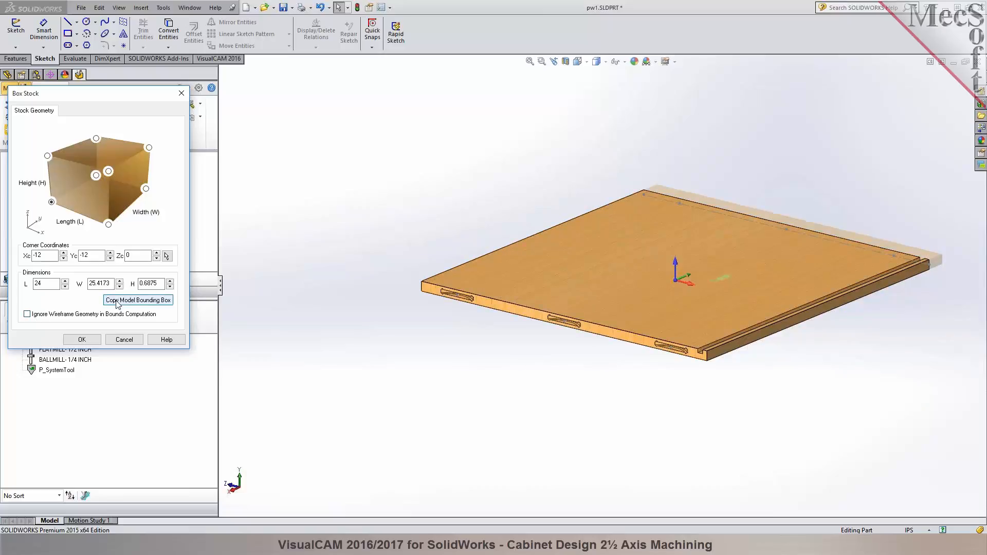
pyautogui.moveTo(666, 425)
pyautogui.mouseDown(button='middle')
pyautogui.moveTo(593, 430)
pyautogui.moveTo(632, 452)
pyautogui.moveTo(608, 447)
pyautogui.mouseUp(button='middle')
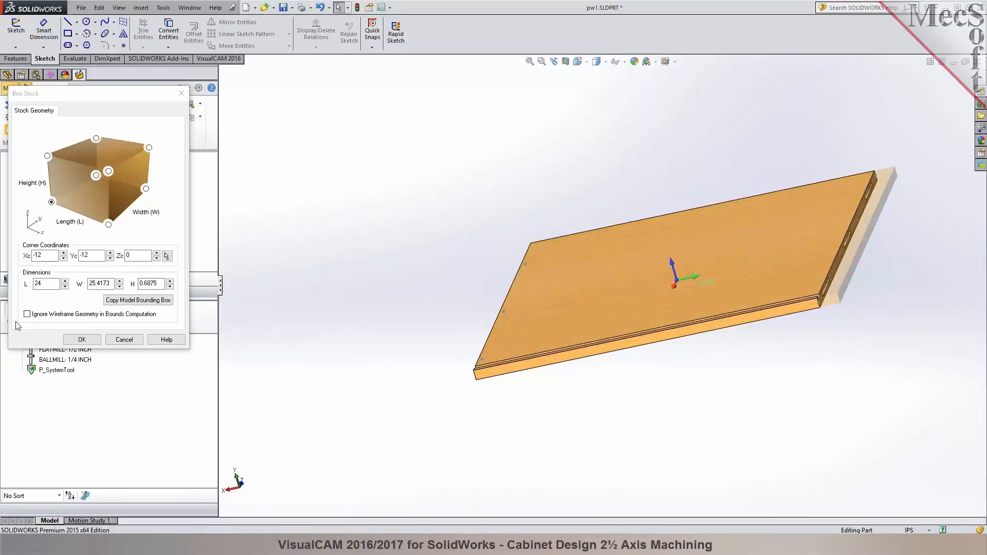
pyautogui.click(30, 315)
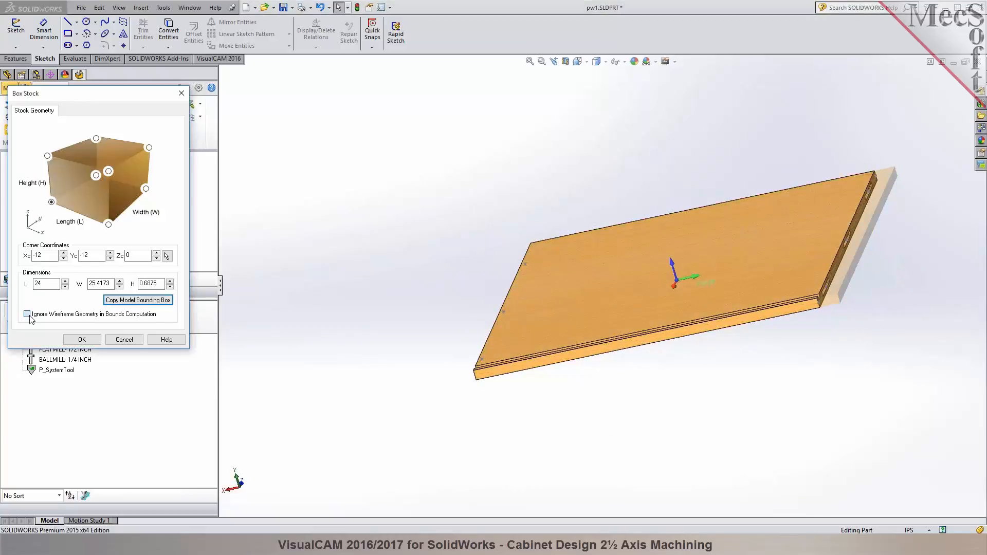
pyautogui.click(130, 304)
pyautogui.click(137, 300)
pyautogui.moveTo(365, 386); pyautogui.dragTo(456, 368, button='middle')
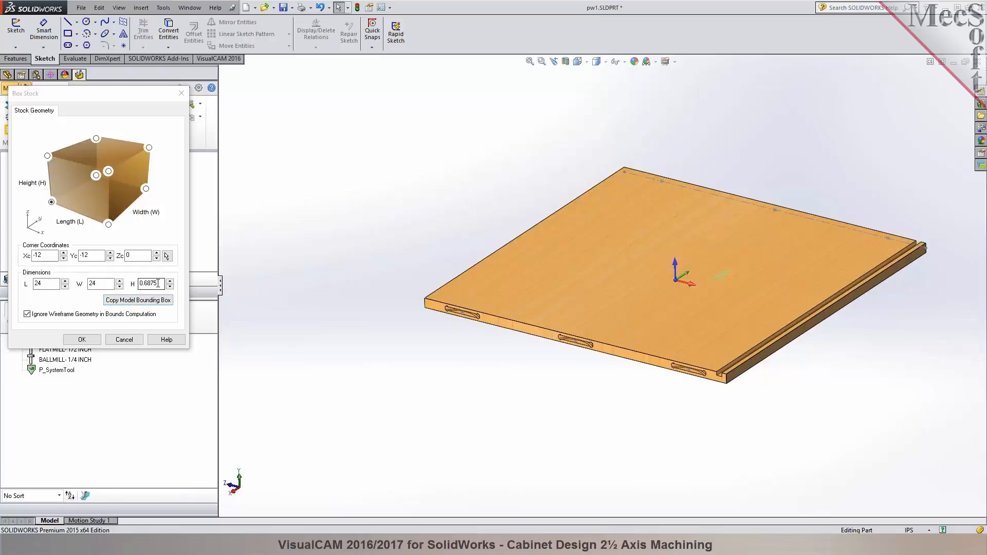
pyautogui.click(82, 339)
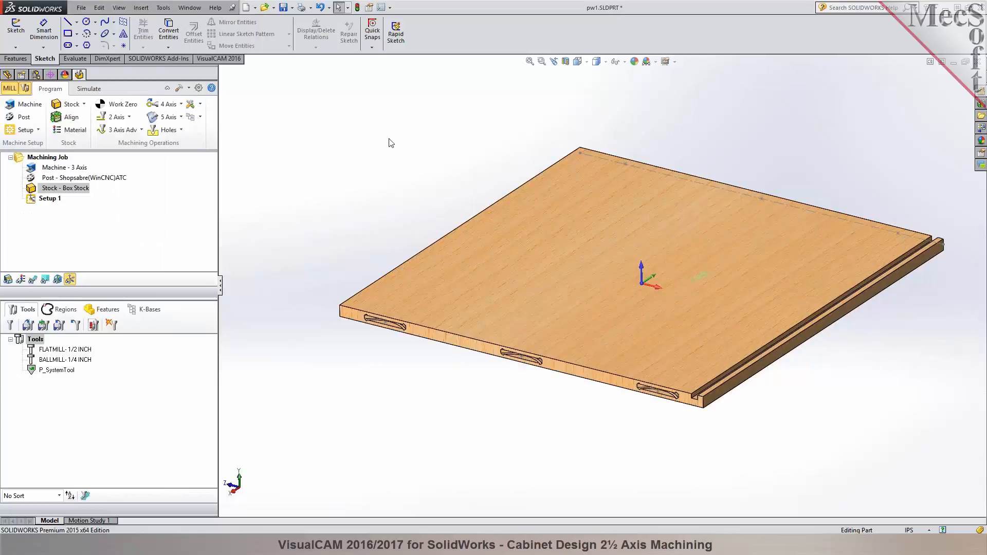
# Save the part under the new file name pw1-REV1.
pyautogui.click(292, 9)
pyautogui.click(306, 29)
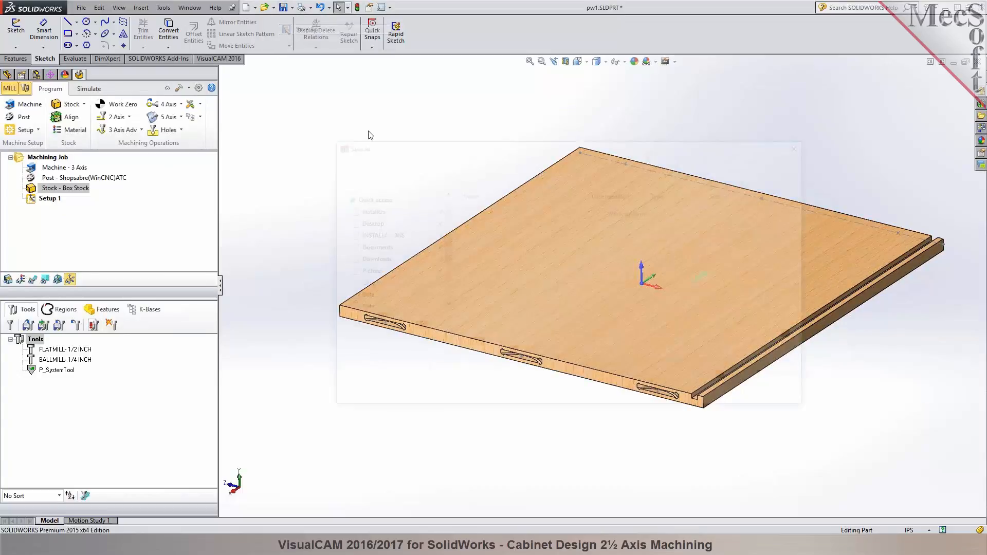
pyautogui.click(406, 320)
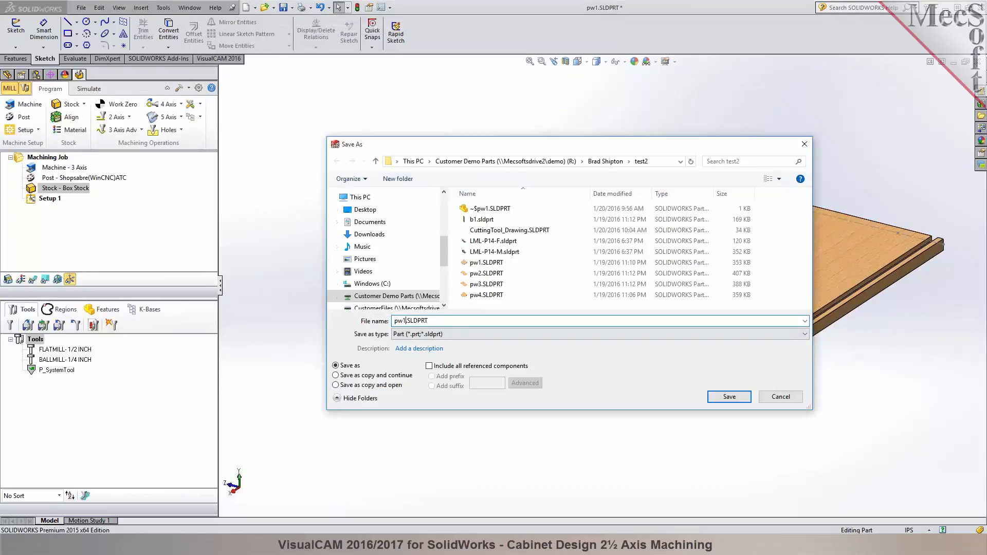
pyautogui.write('-RECV')
pyautogui.press('BackSpace')
pyautogui.press('BackSpace')
pyautogui.write('V1')
pyautogui.press('Return')
pyautogui.press('f')
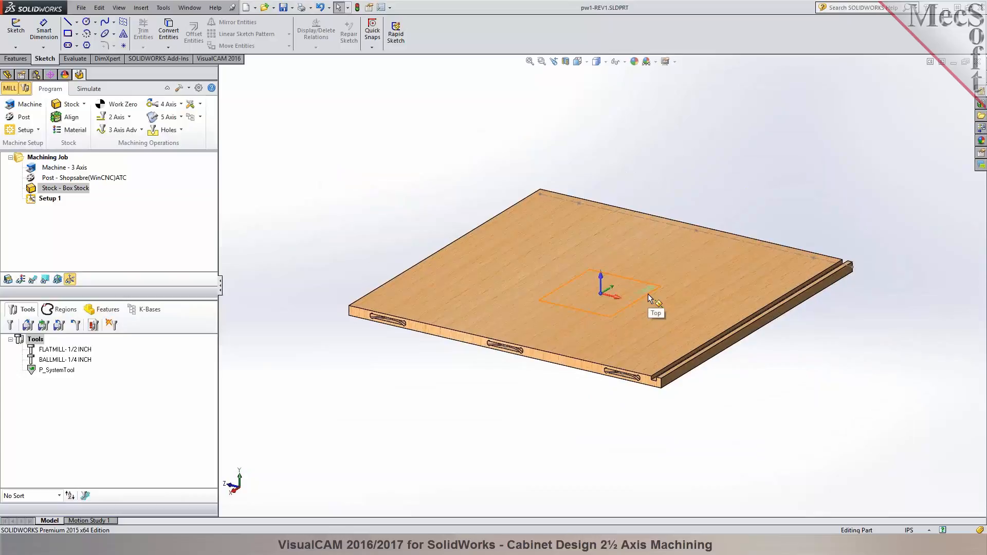
pyautogui.scroll(-5, 719, 393)
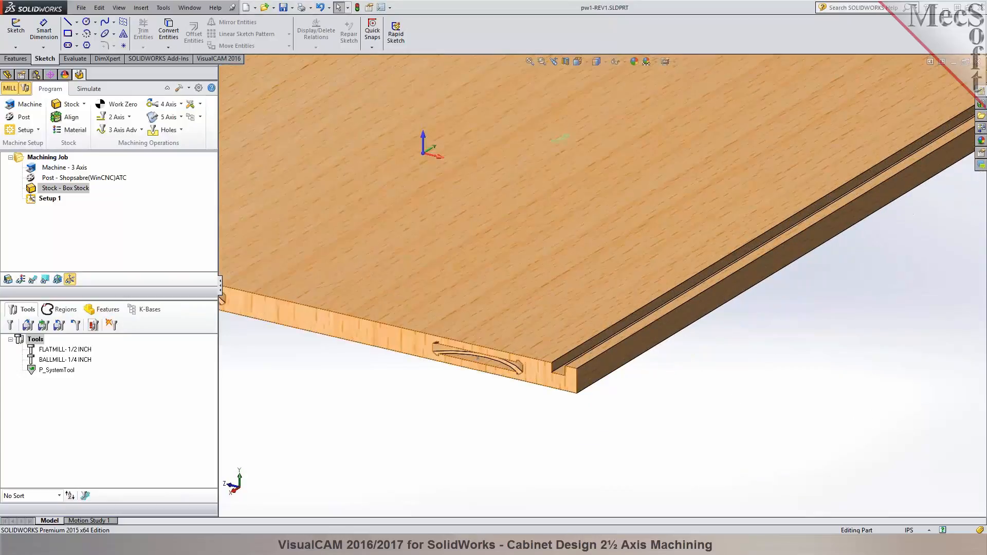
pyautogui.scroll(2, 550, 370)
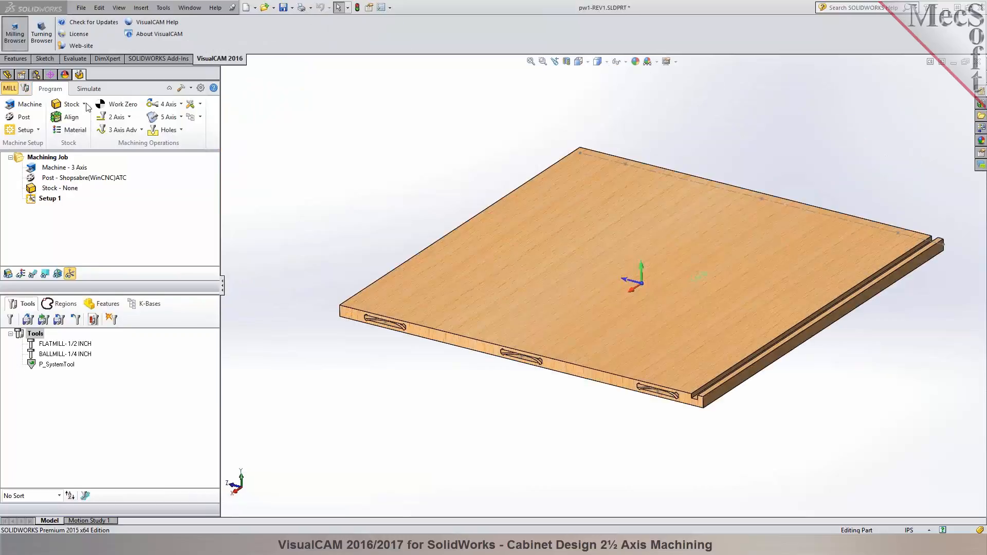
pyautogui.click(85, 104)
pyautogui.click(85, 121)
pyautogui.click(125, 342)
# Align the machine coordinate system to the panel's top face in the machine tool setup.
pyautogui.click(21, 109)
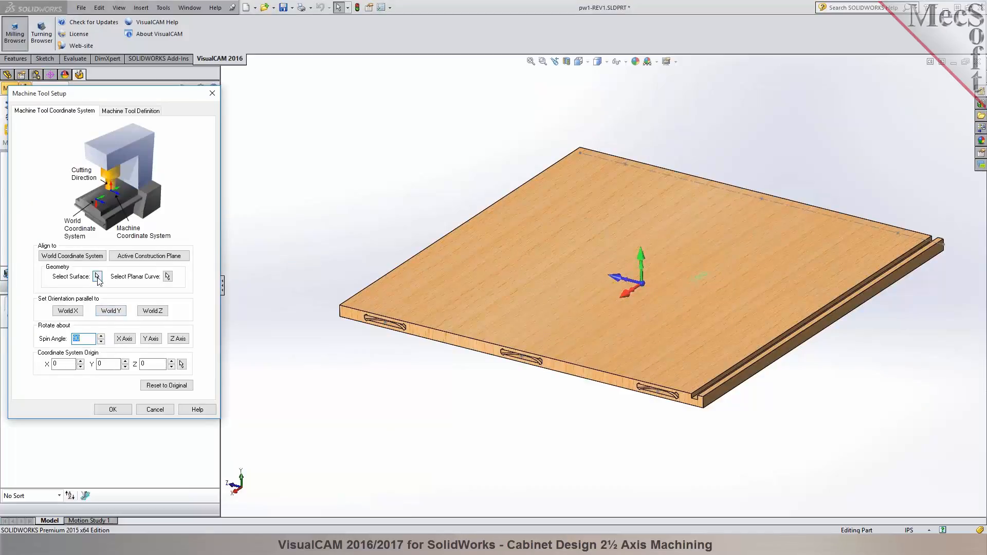
pyautogui.click(97, 277)
pyautogui.click(542, 315)
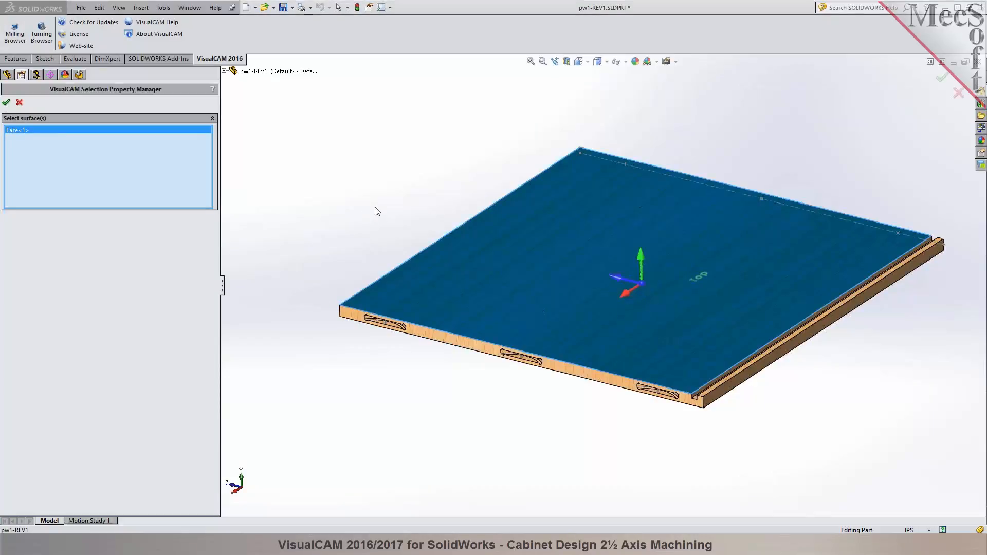
pyautogui.click(6, 103)
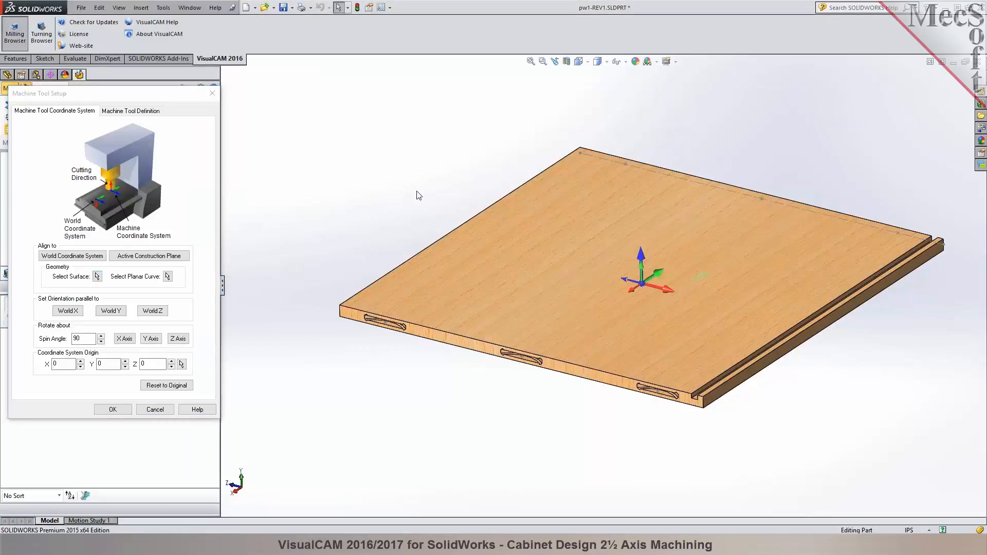
pyautogui.click(113, 409)
# Create a box stock from the model's bounding box, ignoring wireframe geometry, and regenerate Setup 1.
pyautogui.click(84, 104)
pyautogui.click(82, 118)
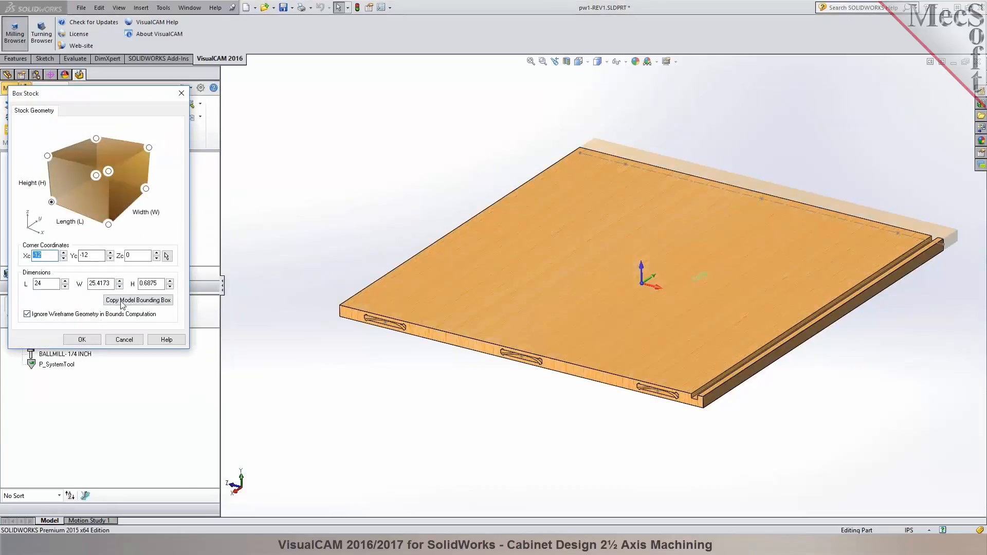
pyautogui.click(138, 299)
pyautogui.click(82, 339)
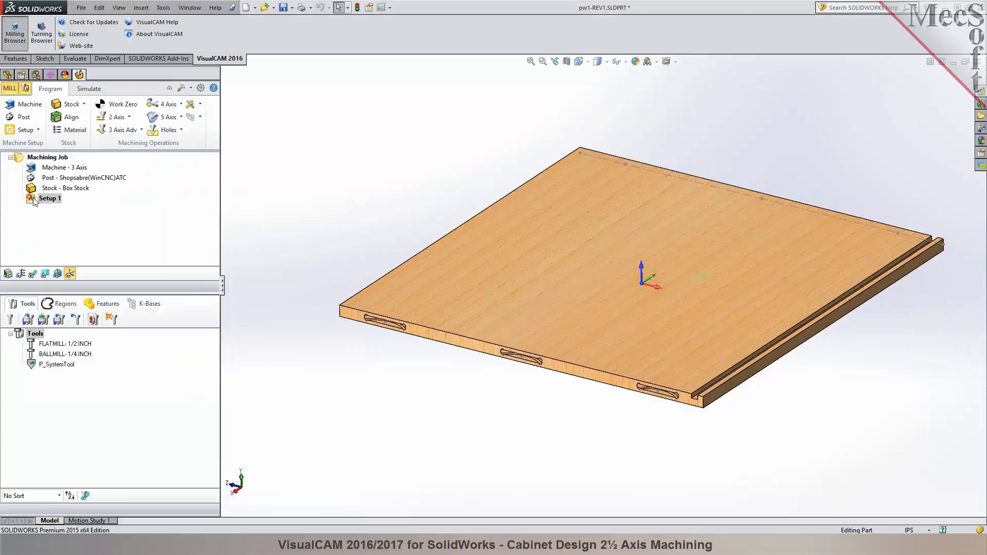
pyautogui.rightClick(36, 200)
pyautogui.click(42, 209)
# Set the work zero to the stock box's South West corner at Highest Z and save the part.
pyautogui.click(117, 104)
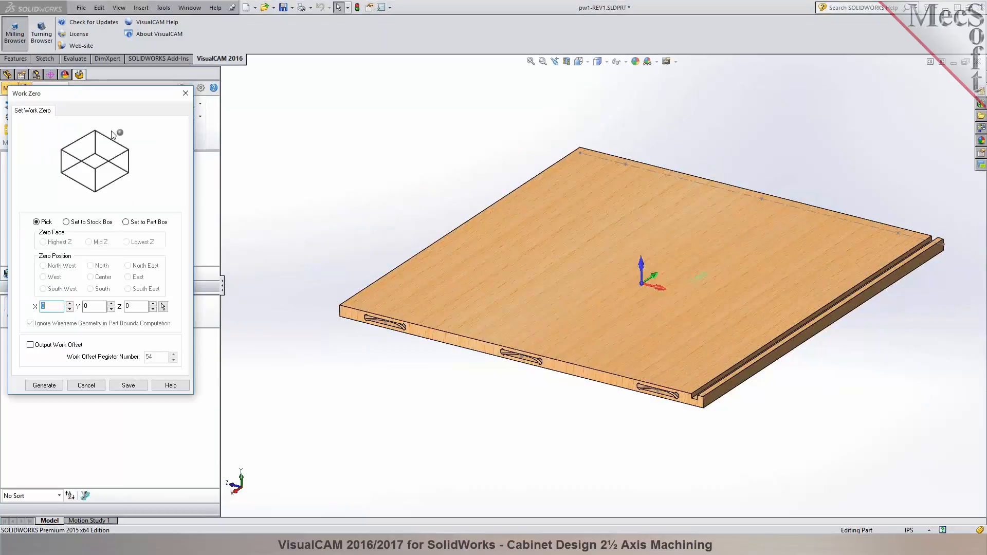
pyautogui.click(83, 225)
pyautogui.click(54, 288)
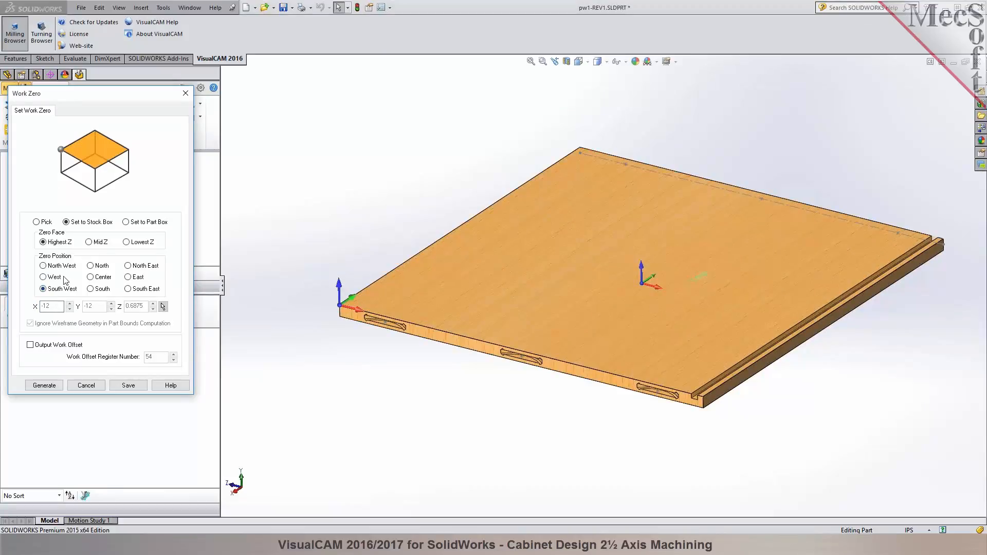
pyautogui.click(61, 385)
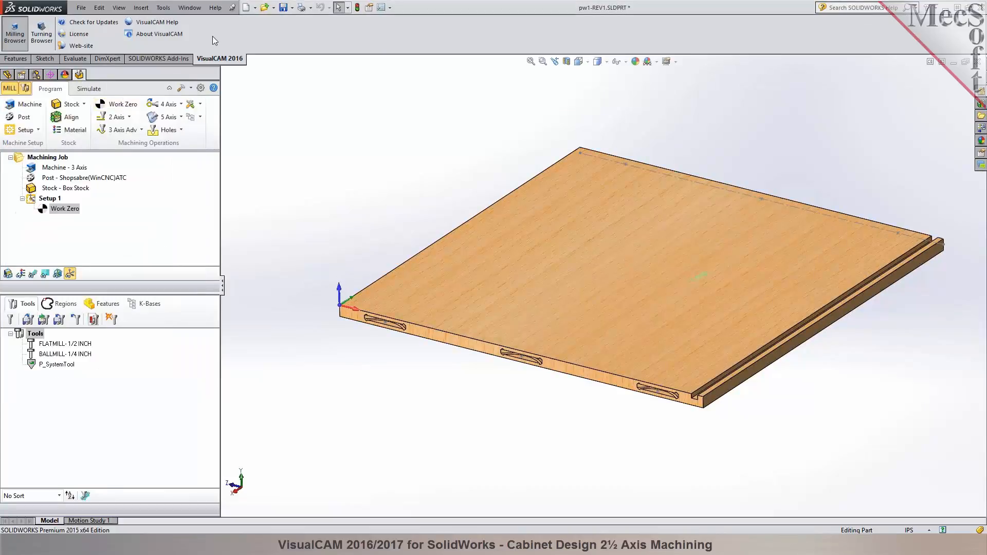
pyautogui.click(283, 7)
pyautogui.moveTo(171, 299); pyautogui.dragTo(171, 322)
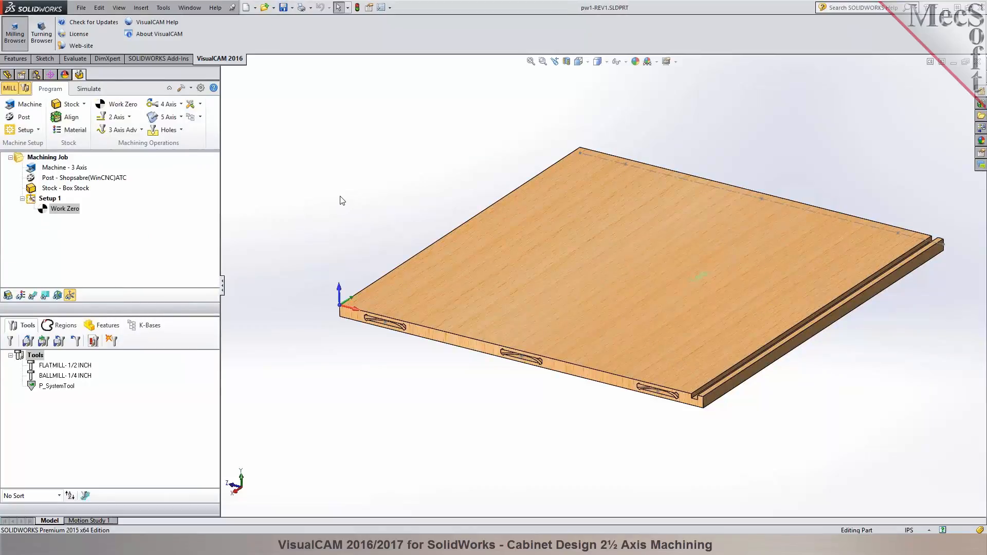
# Create a new tool FLATMILL- 1/4 INCH from the 1/2-inch flat mill, with 0.25 shank and tool diameters and a non-repeated tool number.
pyautogui.scroll(-1, 623, 391)
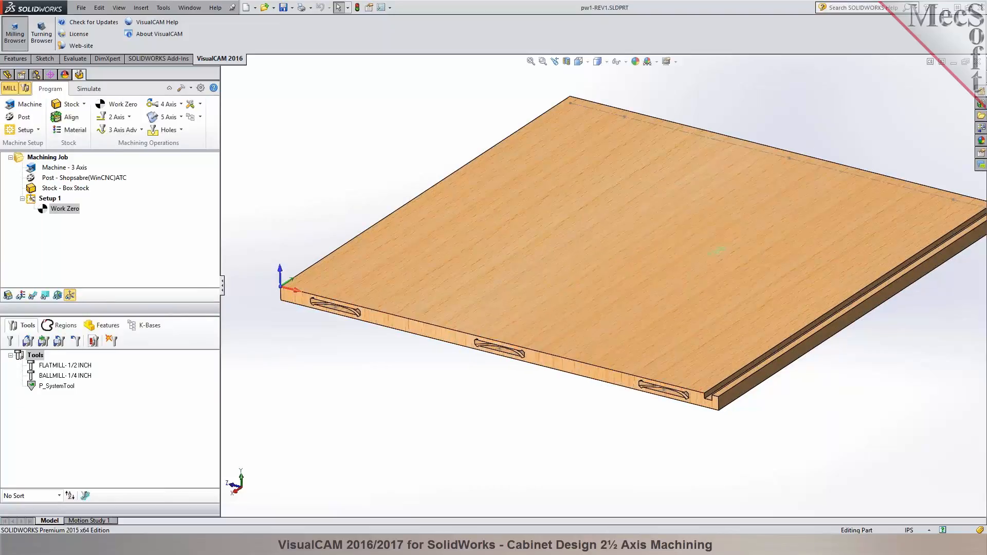
pyautogui.scroll(-2, 726, 404)
pyautogui.scroll(-2, 726, 404)
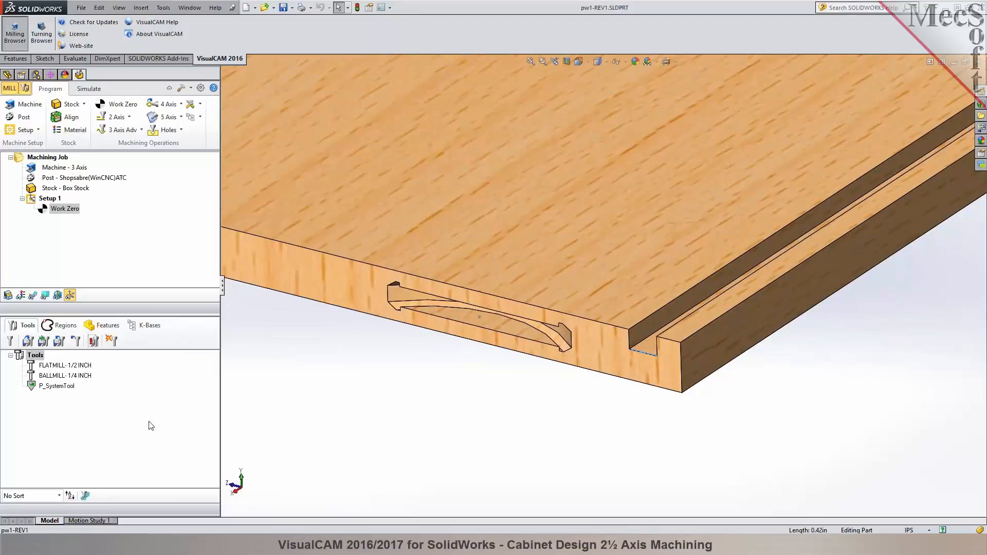
pyautogui.doubleClick(40, 366)
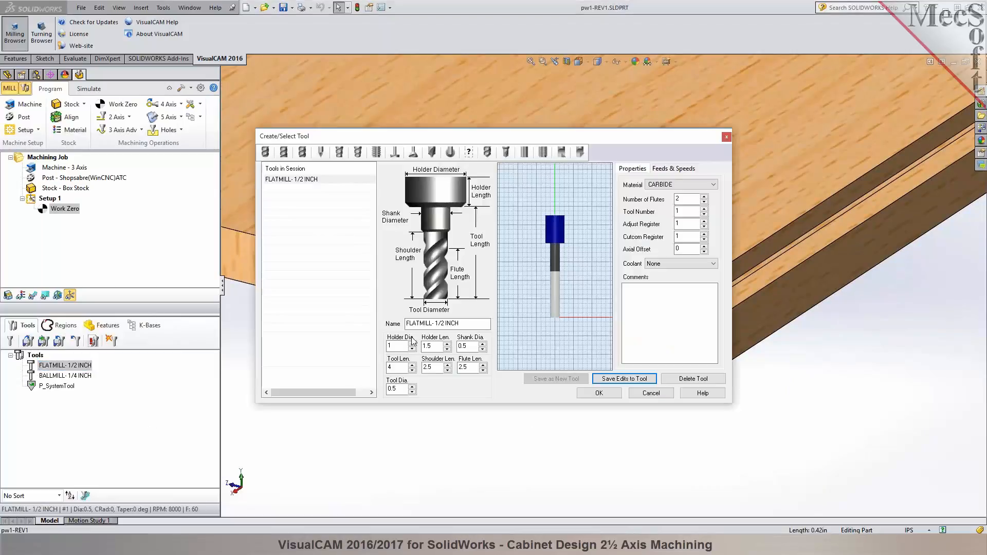
pyautogui.write('4')
pyautogui.click(391, 367)
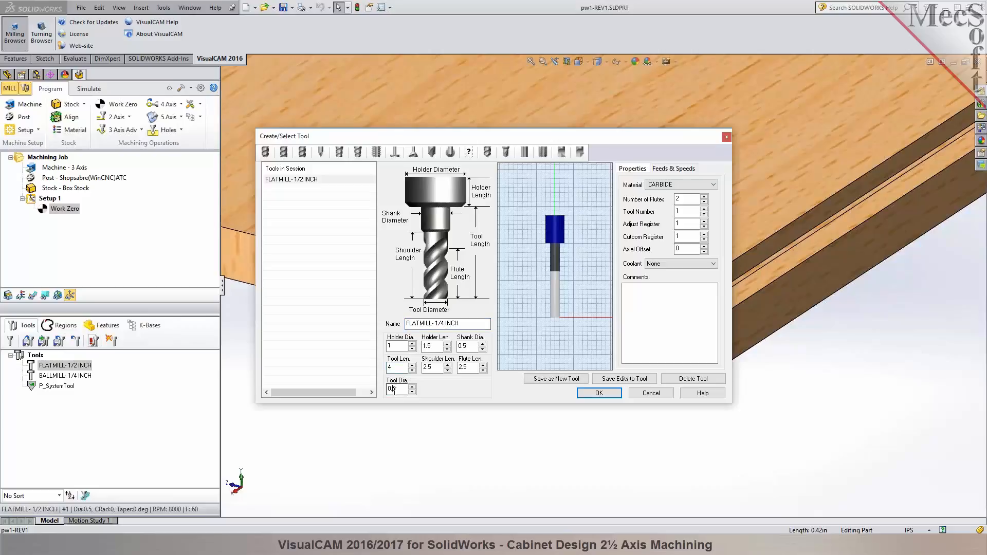
pyautogui.write('2')
pyautogui.press('Tab')
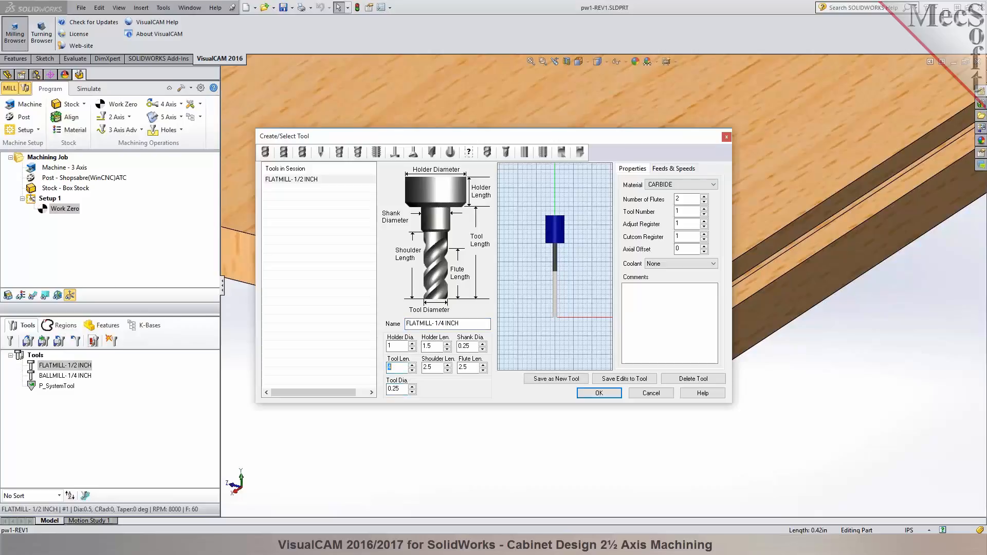
pyautogui.click(556, 378)
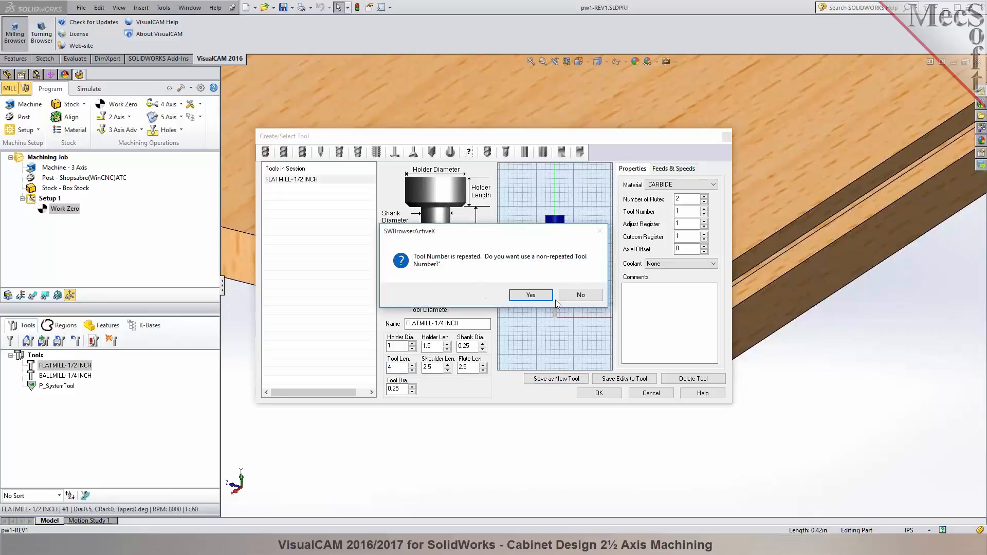
pyautogui.click(547, 295)
pyautogui.click(599, 393)
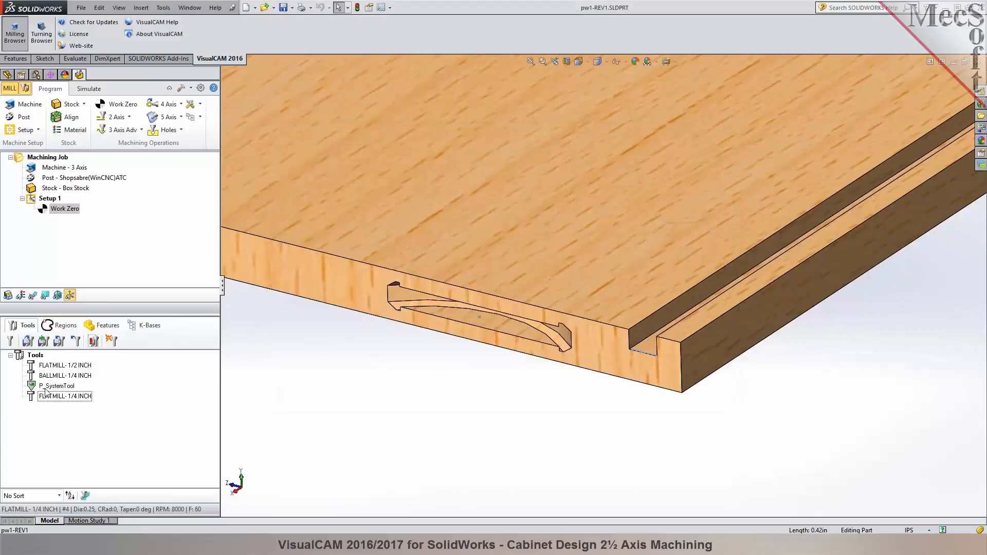
# Start a 2½ axis Profiling operation and select the groove's two long top edges as machining regions.
pyautogui.scroll(5, 579, 390)
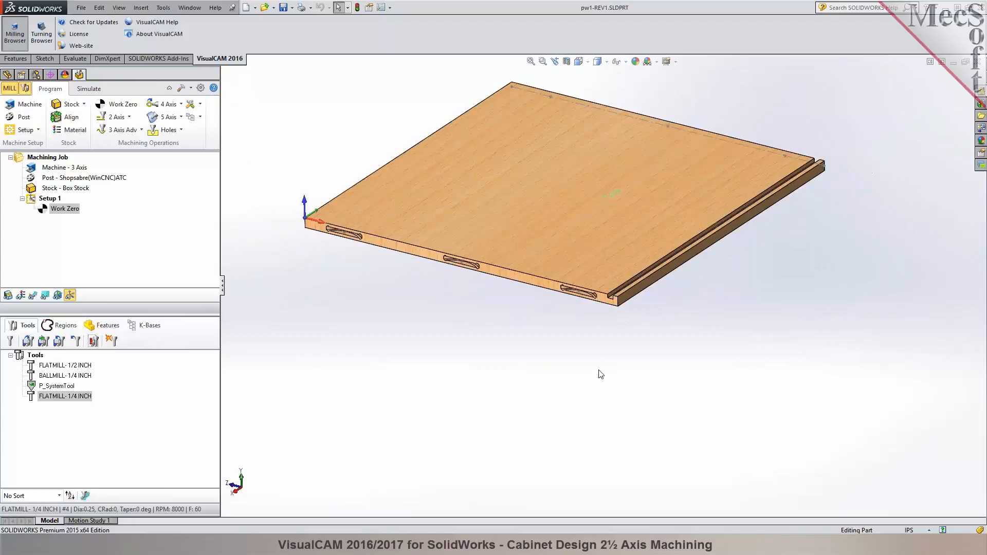
pyautogui.scroll(-8, 538, 351)
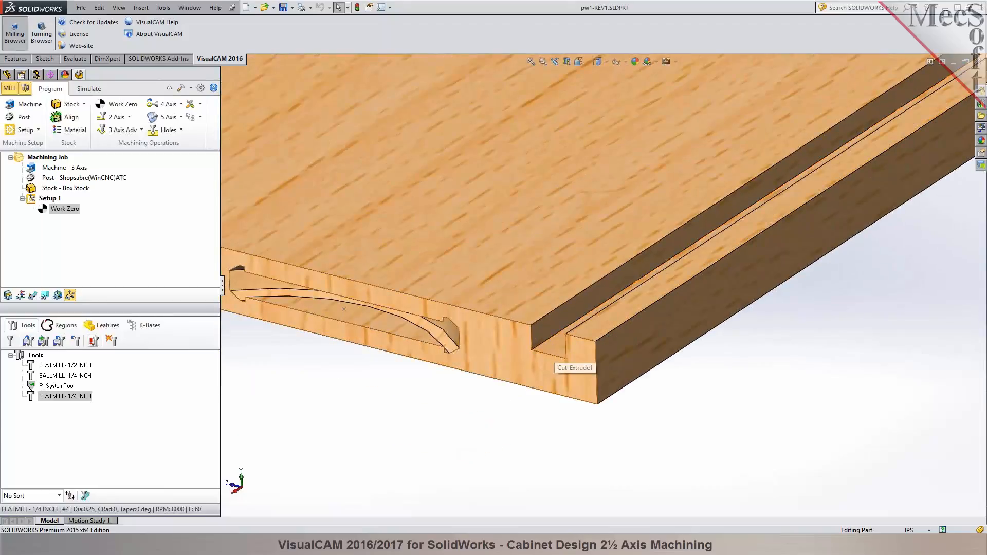
pyautogui.click(130, 118)
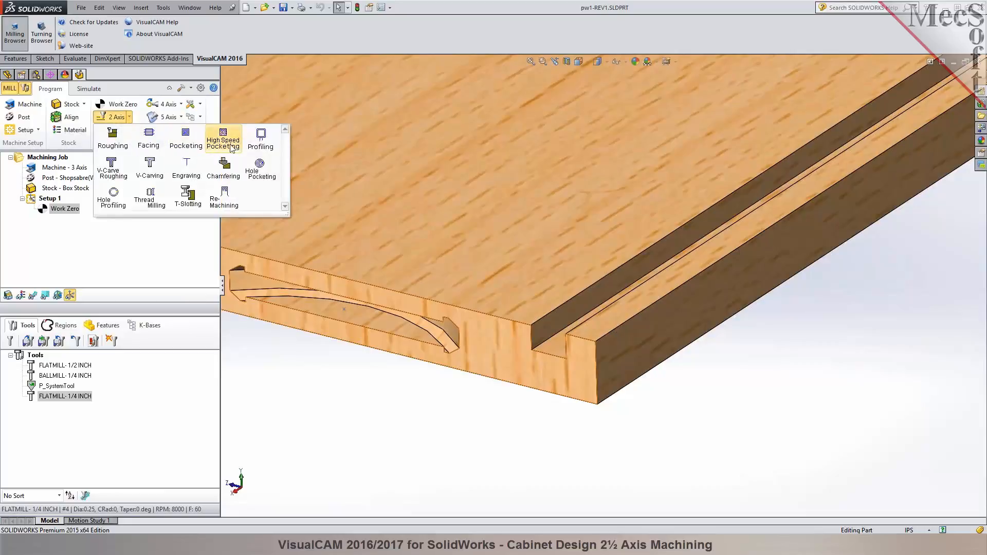
pyautogui.click(260, 141)
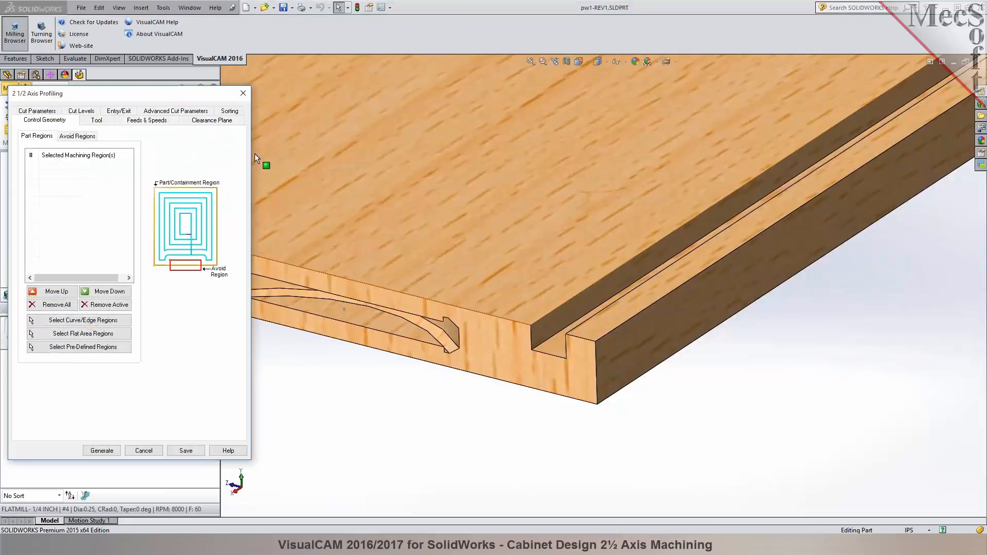
pyautogui.click(82, 319)
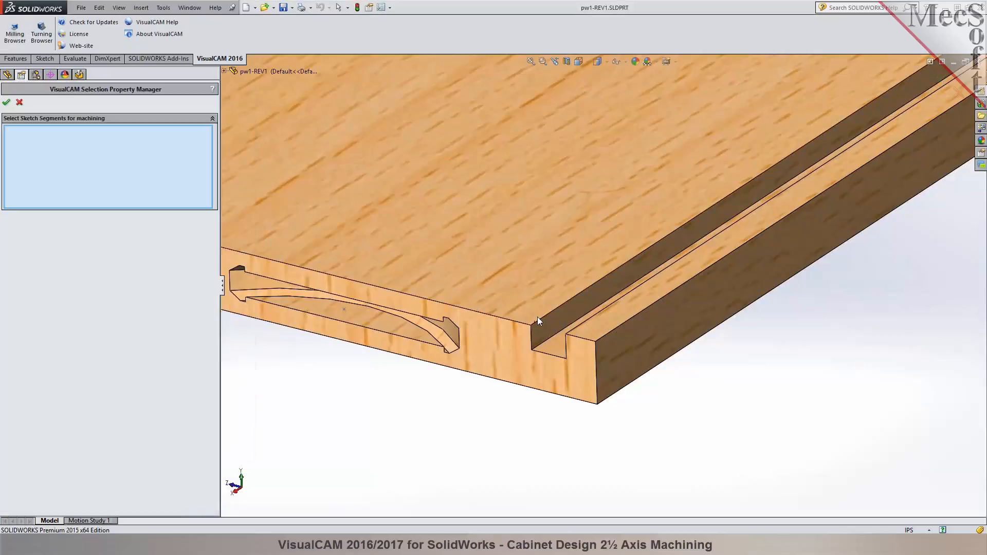
pyautogui.click(540, 317)
pyautogui.click(602, 315)
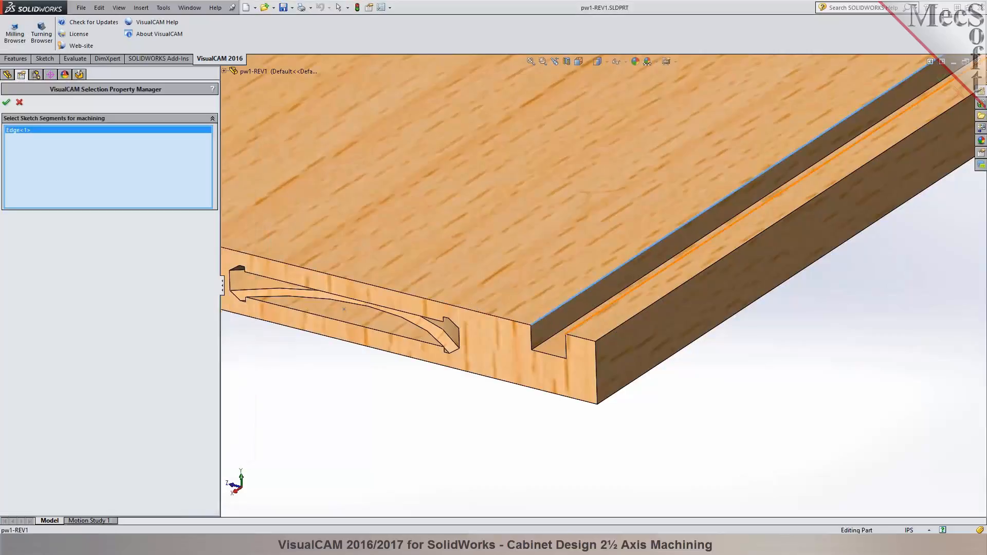
pyautogui.press('z')
pyautogui.scroll(-6, 564, 329)
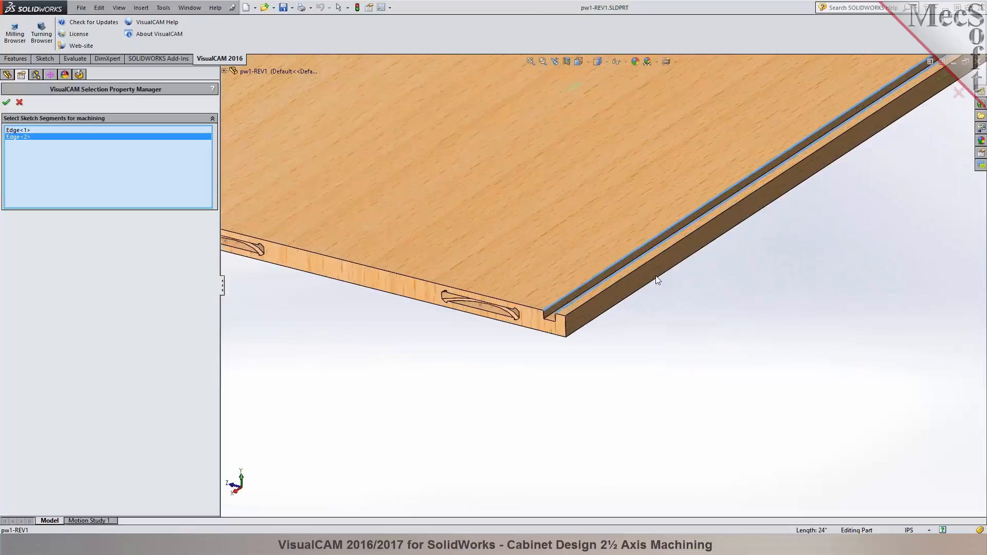
pyautogui.click(6, 103)
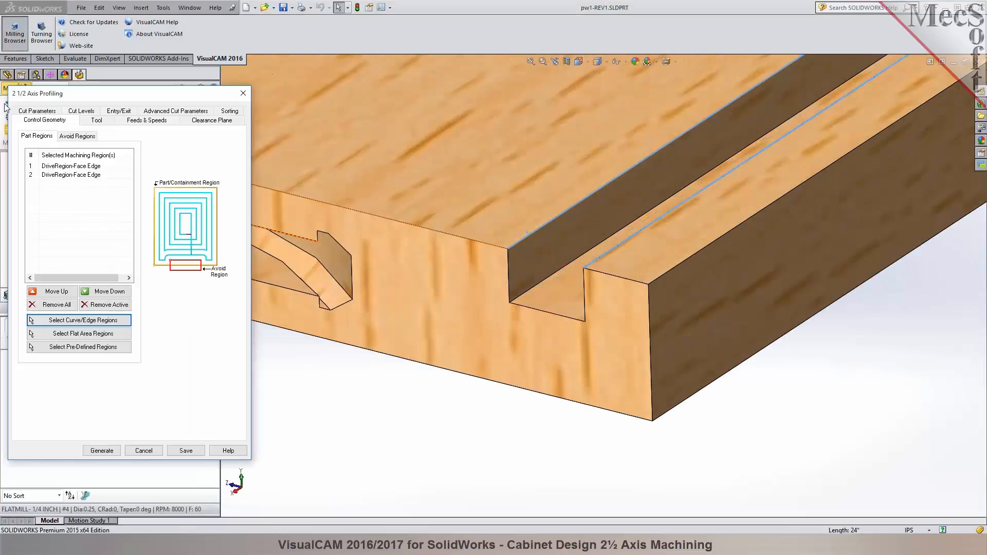
# Assign the FLATMILL- 1/4 INCH tool to the profiling operation and define the clearance plane as Stock Max Z + Dist 0.25.
pyautogui.click(96, 120)
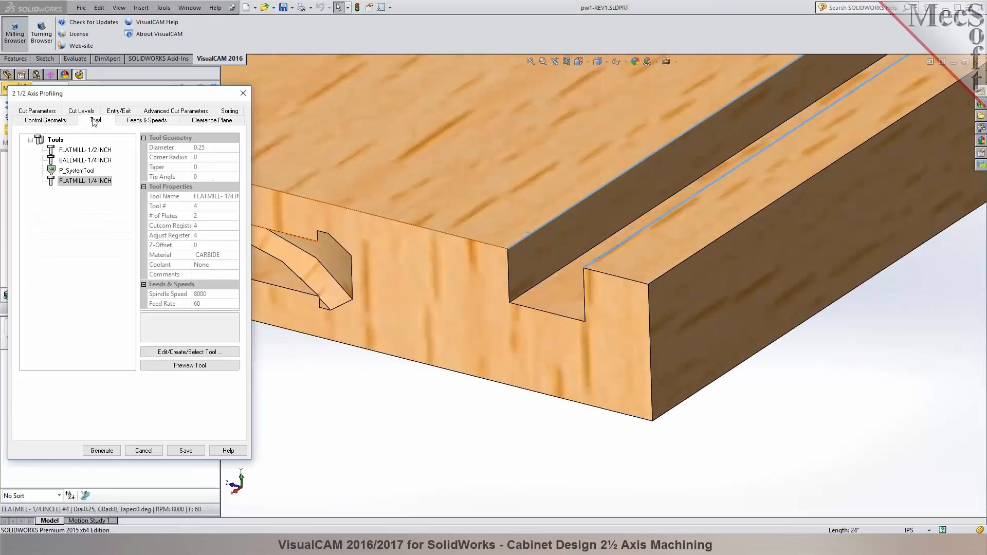
pyautogui.click(54, 183)
pyautogui.click(156, 123)
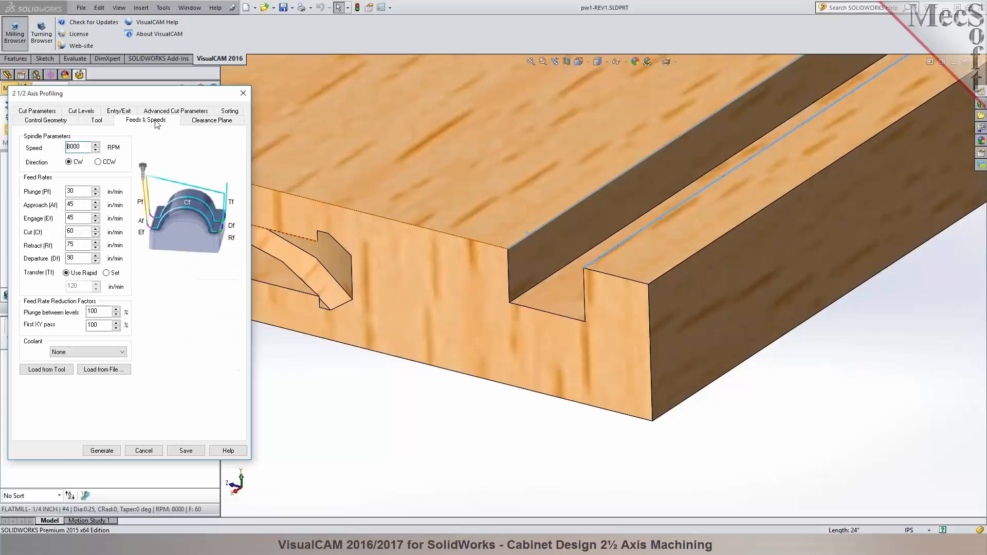
pyautogui.click(210, 121)
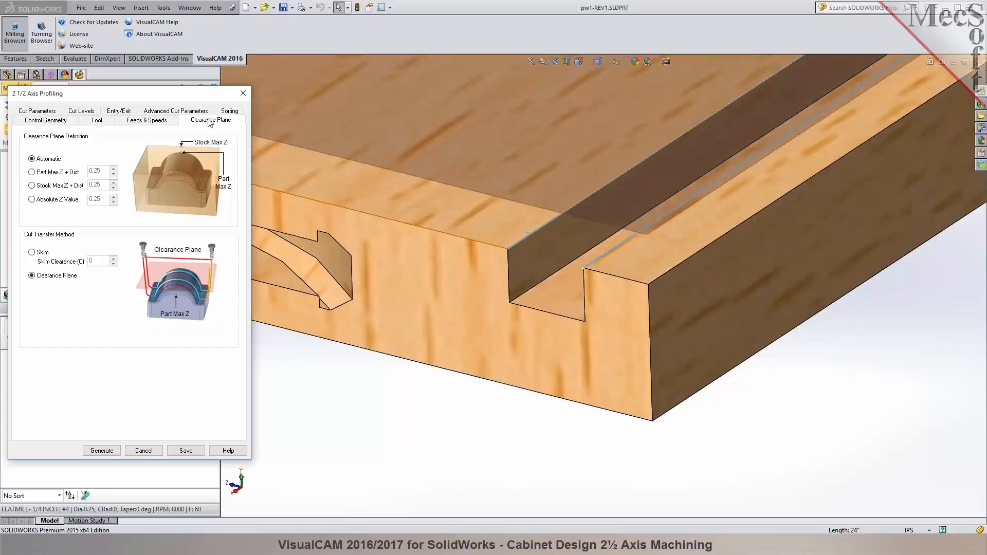
pyautogui.scroll(5, 569, 352)
pyautogui.click(60, 186)
pyautogui.moveTo(417, 340); pyautogui.dragTo(563, 293, button='middle')
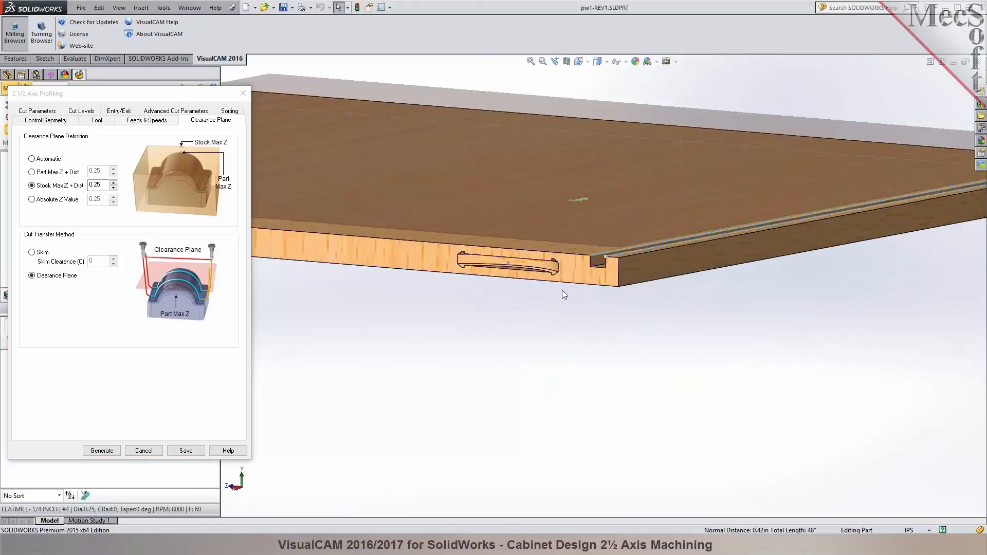
pyautogui.scroll(-5, 586, 283)
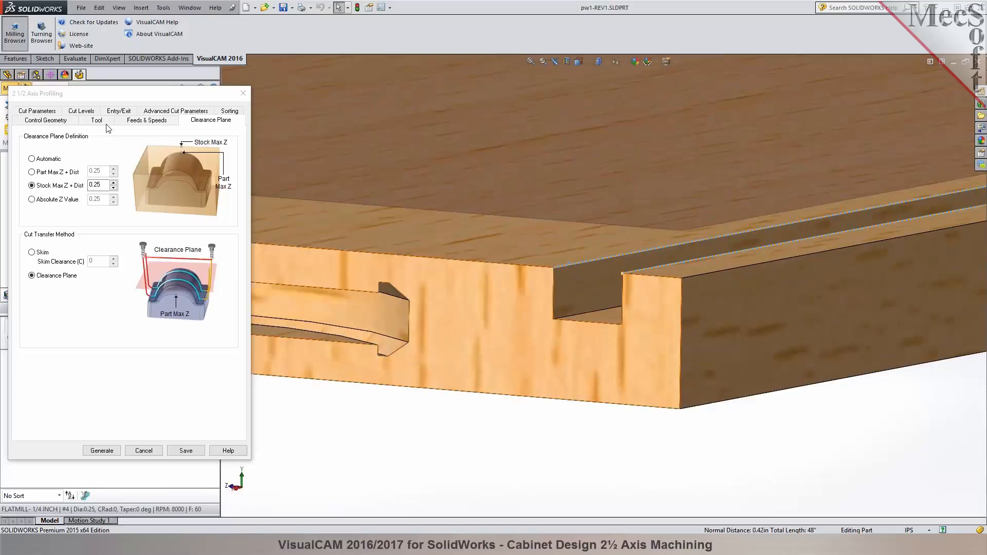
# Turn off the mid-point start for closed curves and have the cut start side determined using the 3D model.
pyautogui.click(54, 112)
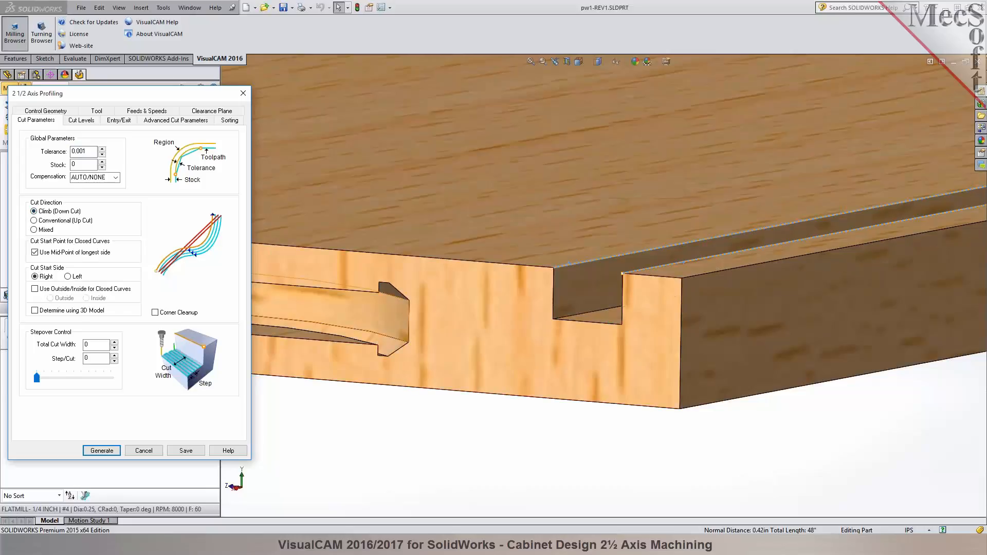
pyautogui.click(35, 310)
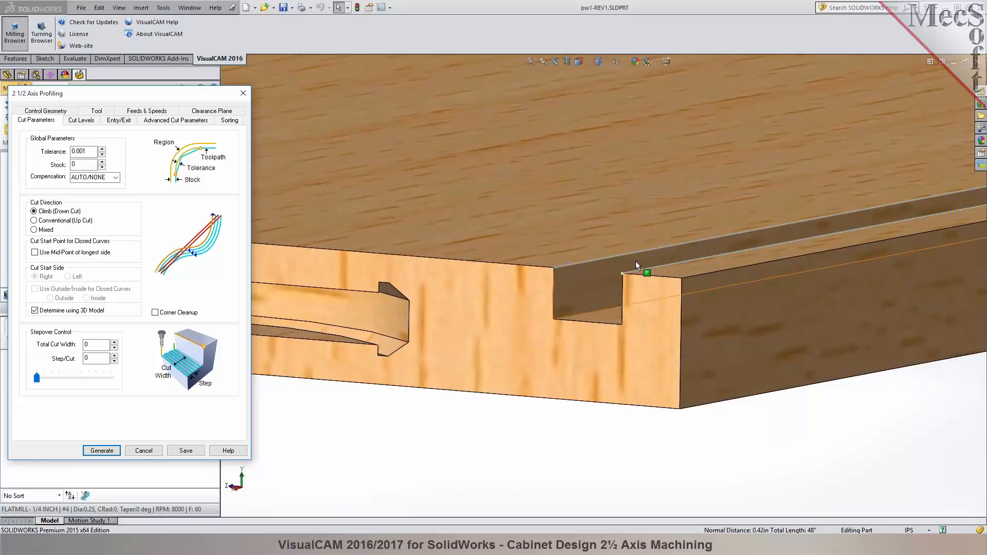
pyautogui.click(621, 267)
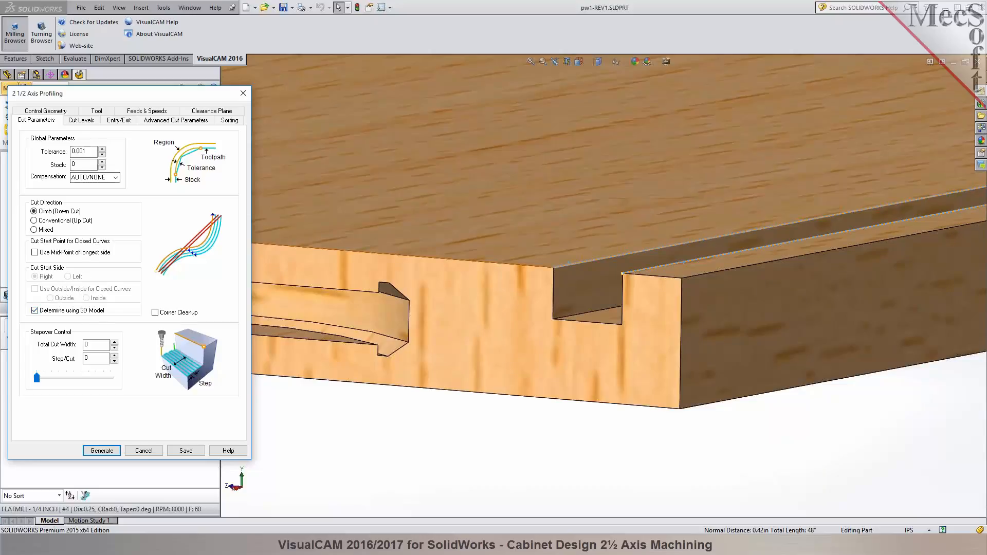
# Set the total cut depth to 0.27 by picking the panel's top face and groove floor, with a rough depth per cut of 0.135.
pyautogui.click(81, 121)
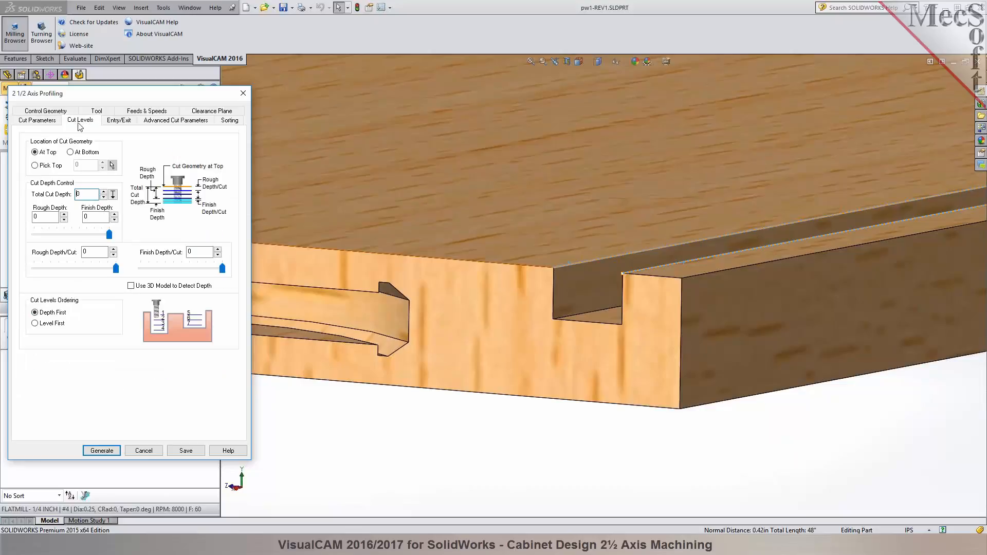
pyautogui.click(113, 195)
pyautogui.click(633, 230)
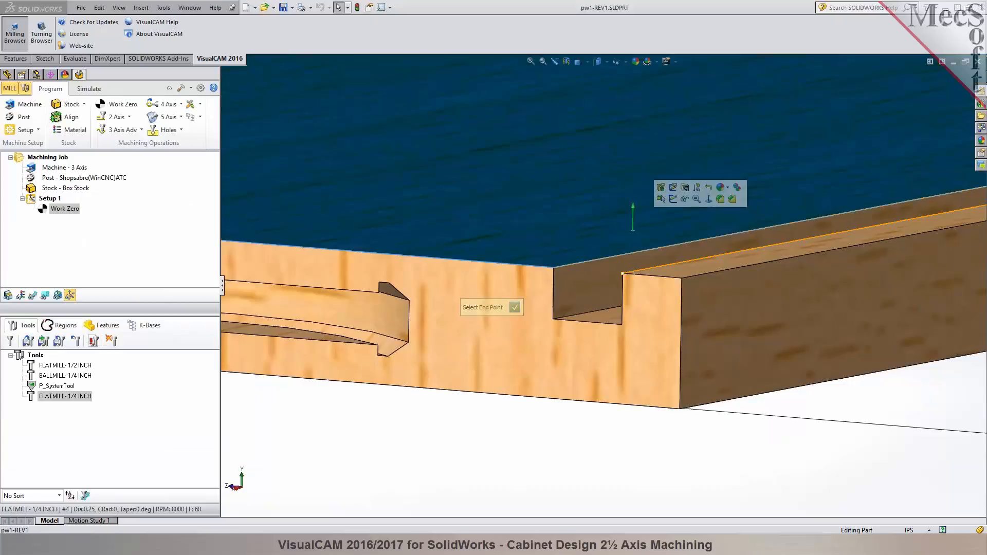
pyautogui.click(591, 316)
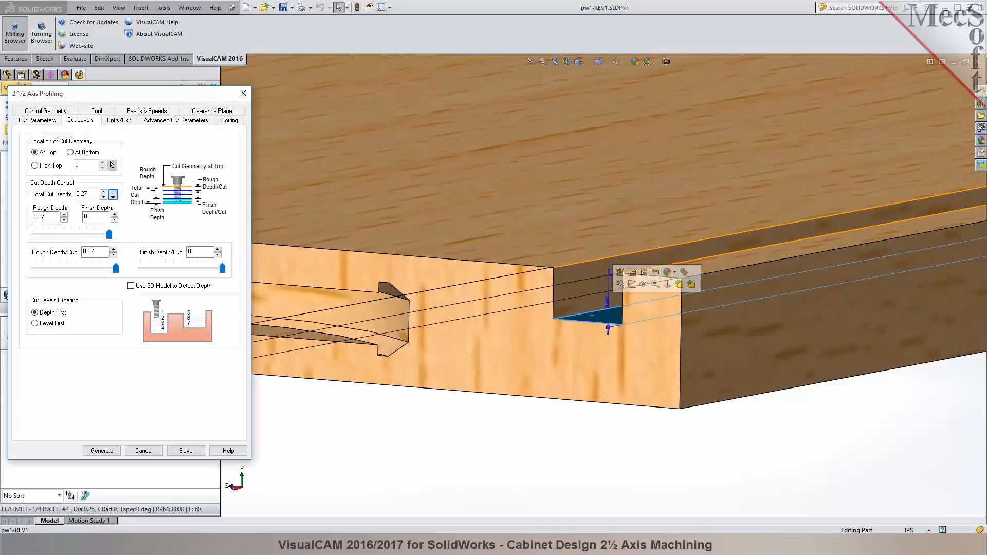
pyautogui.click(523, 437)
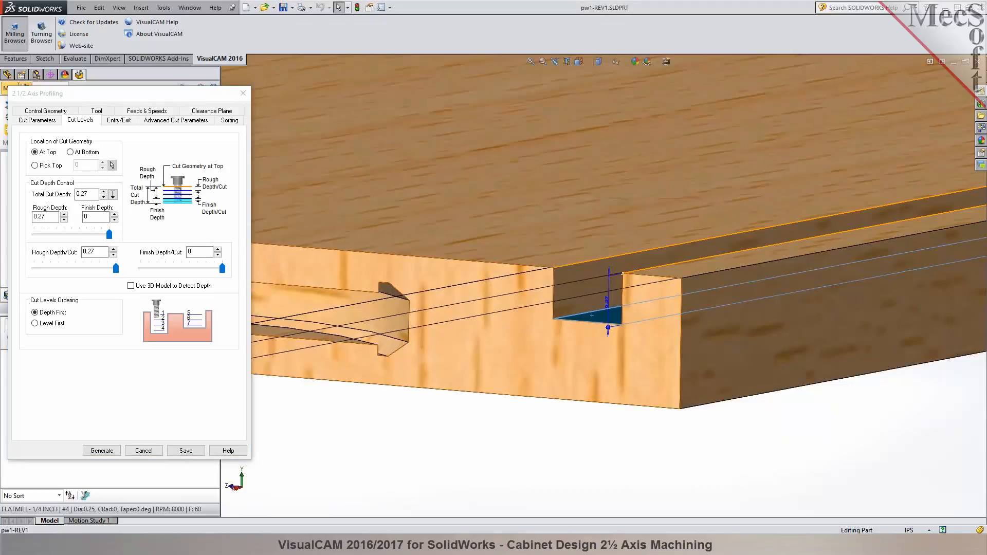
pyautogui.click(92, 252)
pyautogui.moveTo(115, 268); pyautogui.dragTo(73, 273)
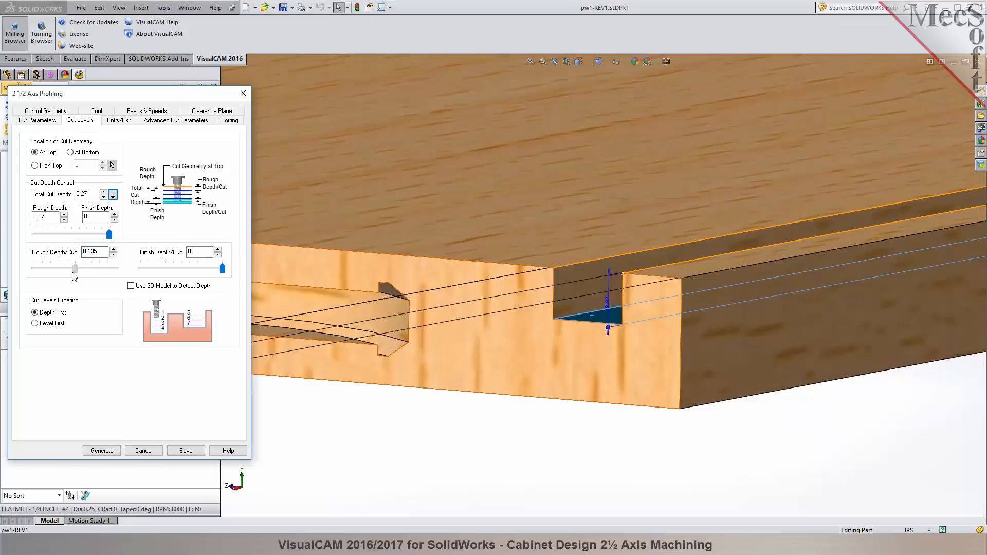
pyautogui.click(312, 428)
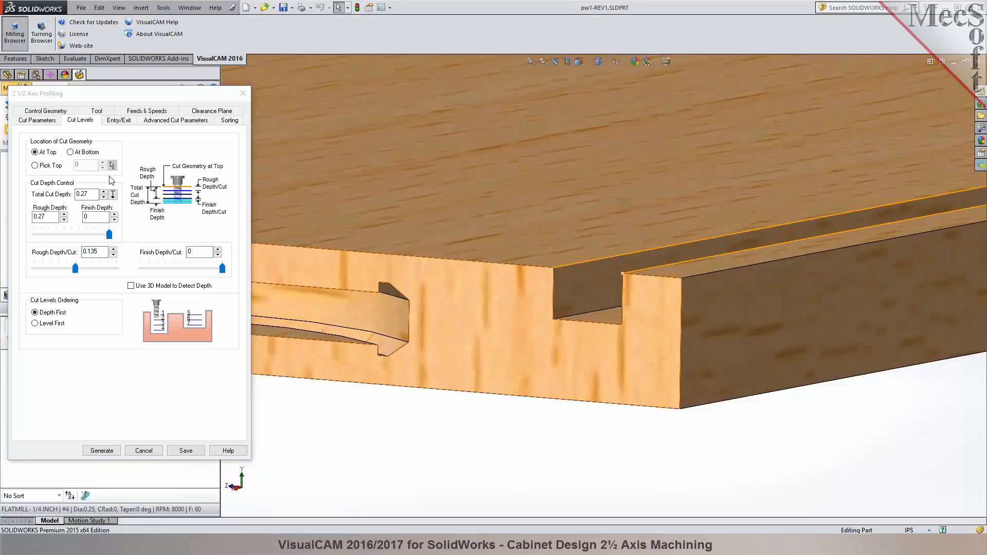
# Set linear engage and retract motions with length 0.25 and angle 0, and generate the profiling toolpath.
pyautogui.click(117, 121)
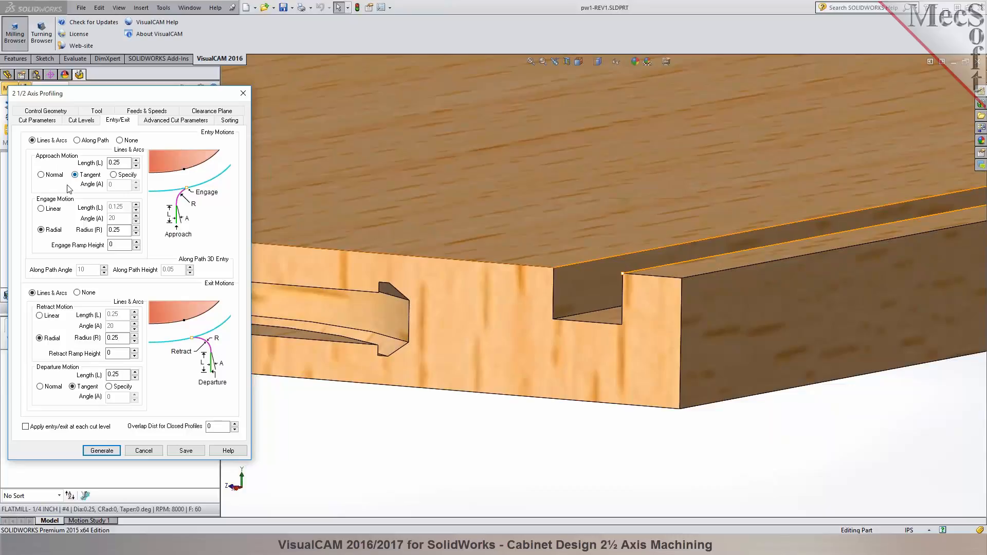
pyautogui.click(52, 208)
pyautogui.doubleClick(115, 218)
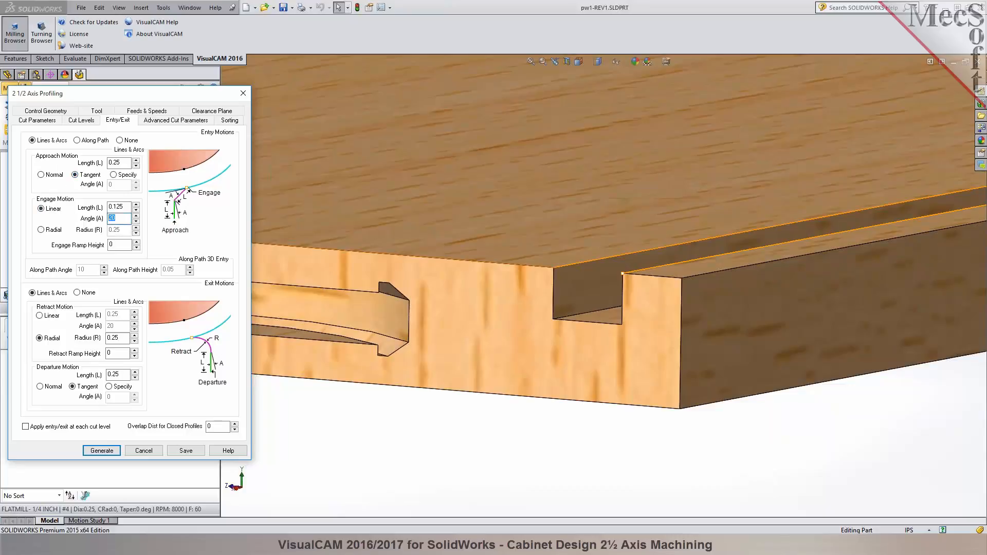
pyautogui.write('0')
pyautogui.click(118, 207)
pyautogui.click(48, 317)
pyautogui.doubleClick(116, 326)
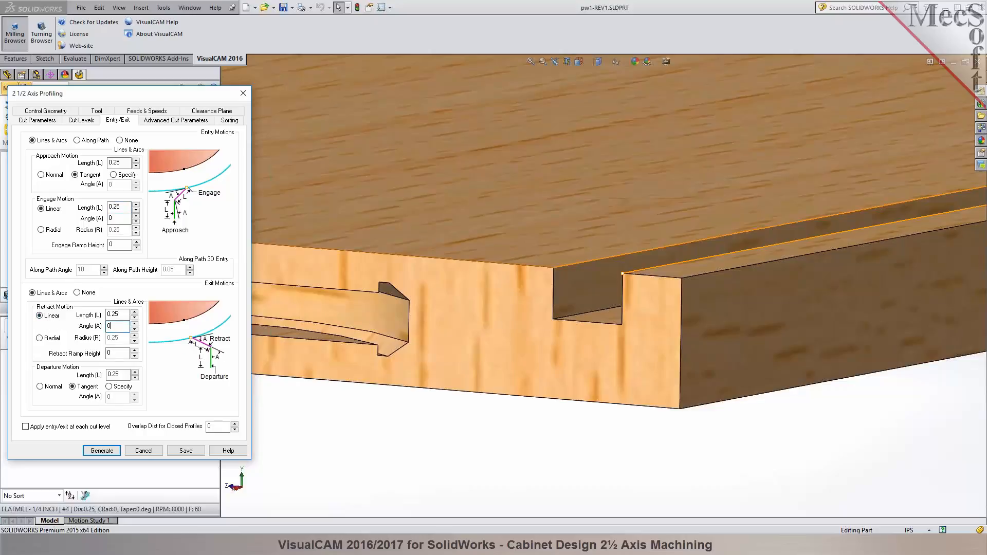
pyautogui.click(103, 451)
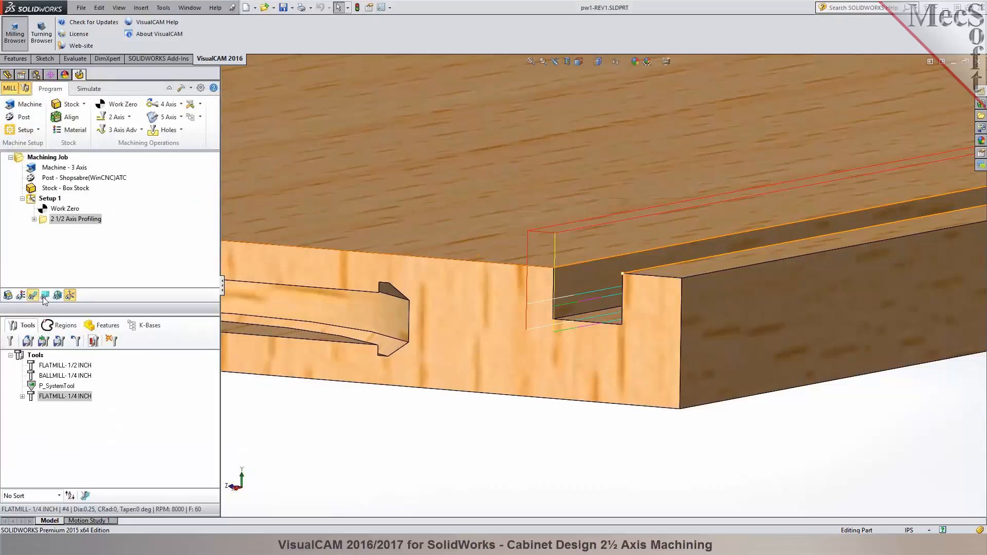
# Examine the generated profiling toolpath along the groove and at its ends.
pyautogui.moveTo(502, 275); pyautogui.dragTo(483, 335, button='middle')
pyautogui.scroll(8, 483, 337)
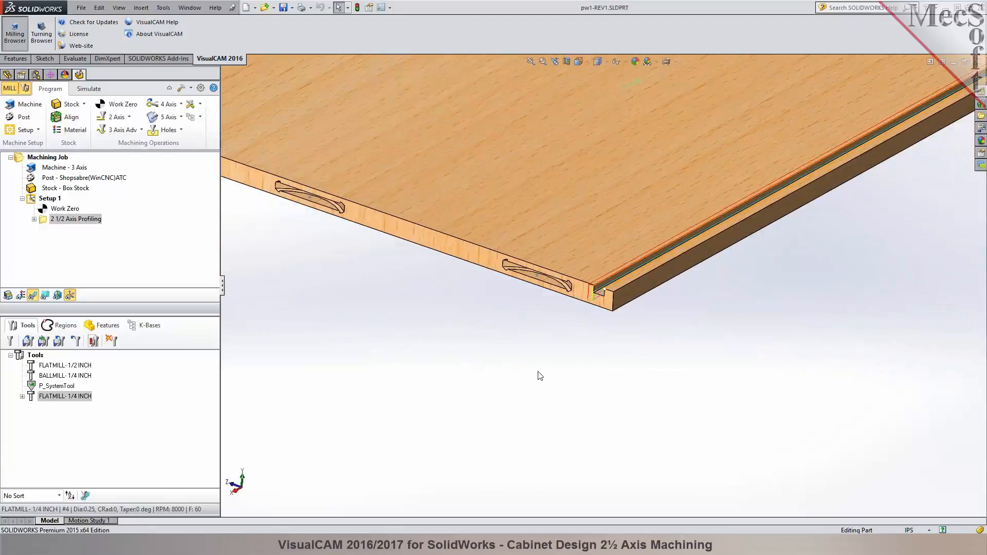
pyautogui.scroll(5, 538, 375)
pyautogui.scroll(-4, 724, 231)
pyautogui.scroll(-3, 776, 205)
pyautogui.moveTo(776, 205); pyautogui.dragTo(661, 235, button='middle')
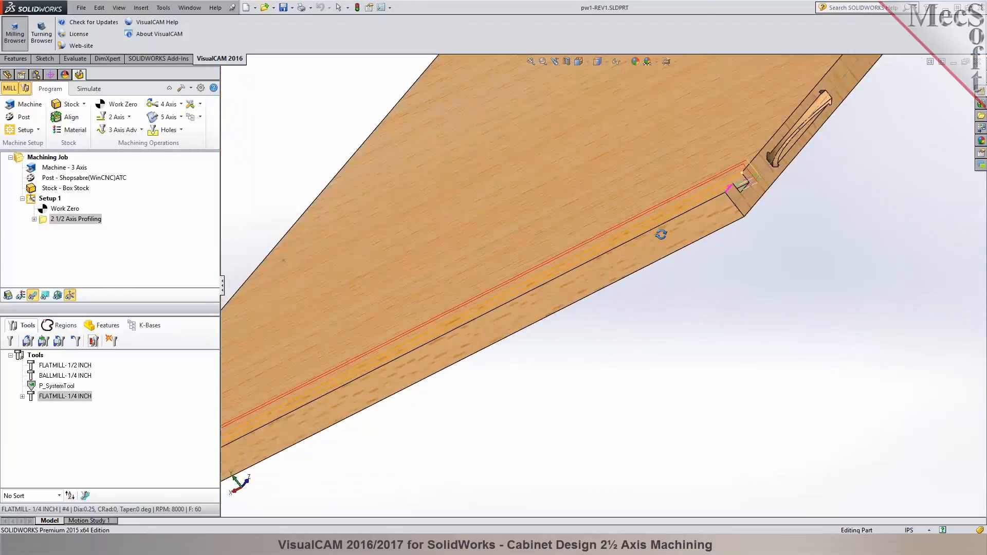
# Lower the simulation speed to its minimum and run the cutting simulation of the 2 1/2 Axis Profiling toolpath on the box stock.
pyautogui.scroll(5, 762, 185)
pyautogui.moveTo(762, 185); pyautogui.dragTo(731, 260, button='middle')
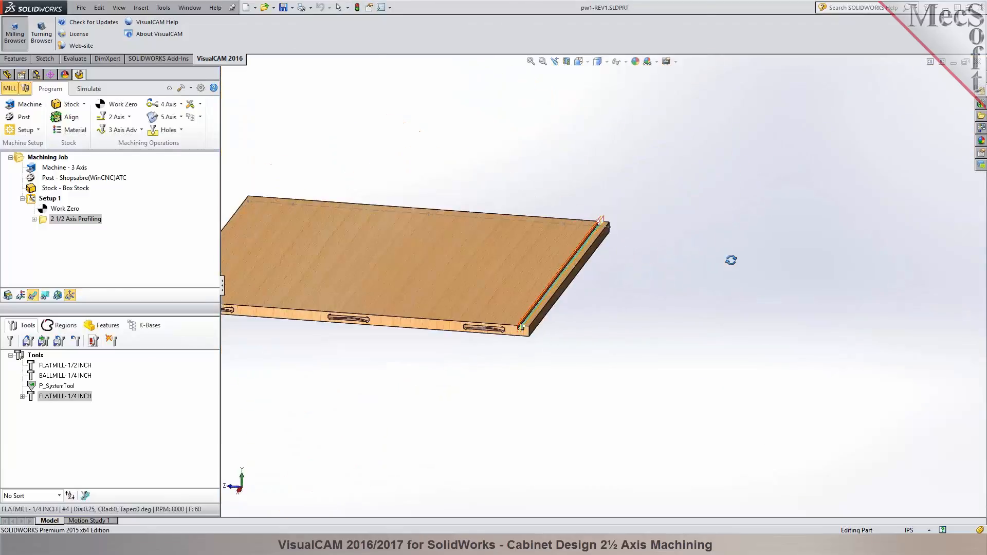
pyautogui.scroll(-2, 561, 304)
pyautogui.scroll(-2, 590, 346)
pyautogui.scroll(-3, 412, 242)
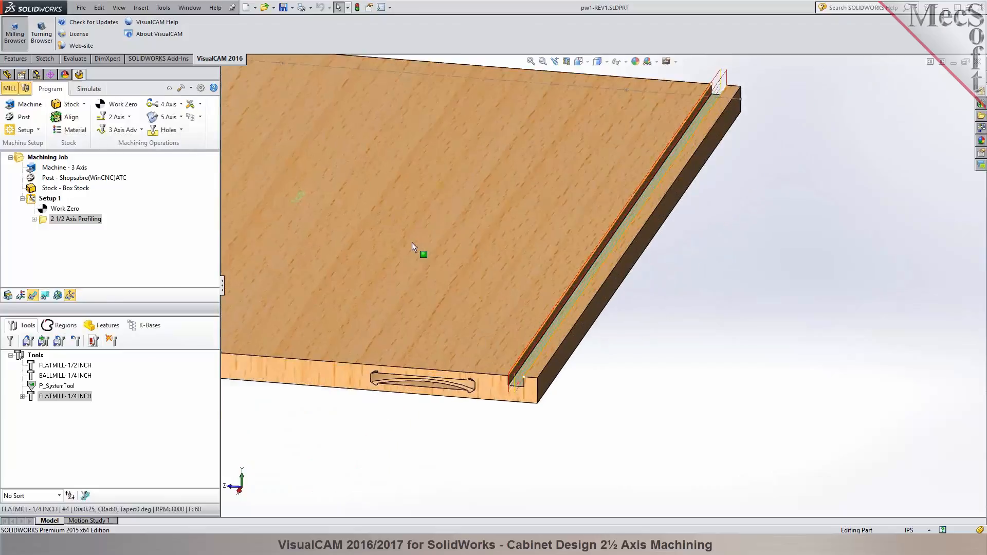
pyautogui.click(89, 89)
pyautogui.moveTo(53, 116); pyautogui.dragTo(9, 116)
pyautogui.click(81, 117)
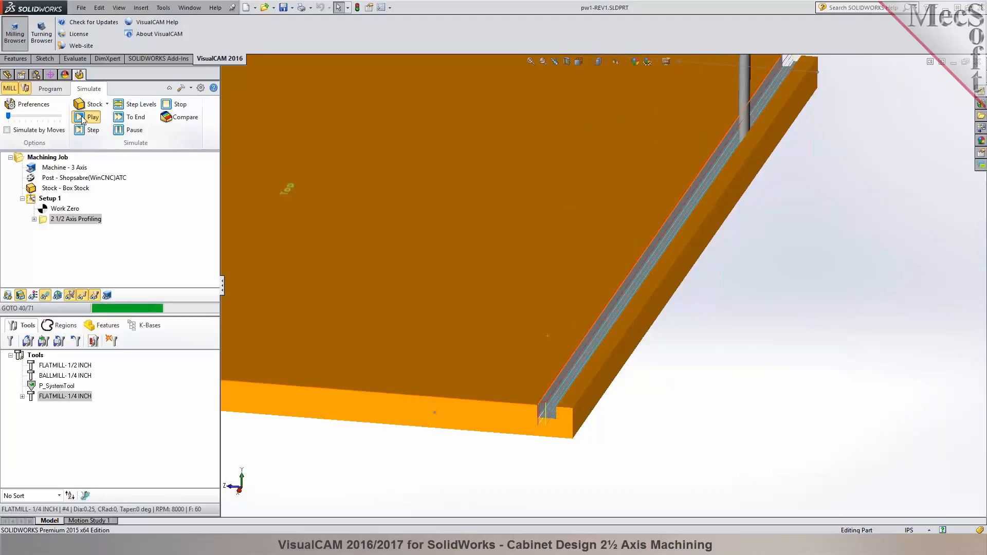
# Examine the groove cut into the simulated stock along its length and at its ends, and return to the programming mode.
pyautogui.moveTo(394, 356); pyautogui.dragTo(334, 324, button='middle')
pyautogui.scroll(5, 337, 326)
pyautogui.scroll(-12, 447, 327)
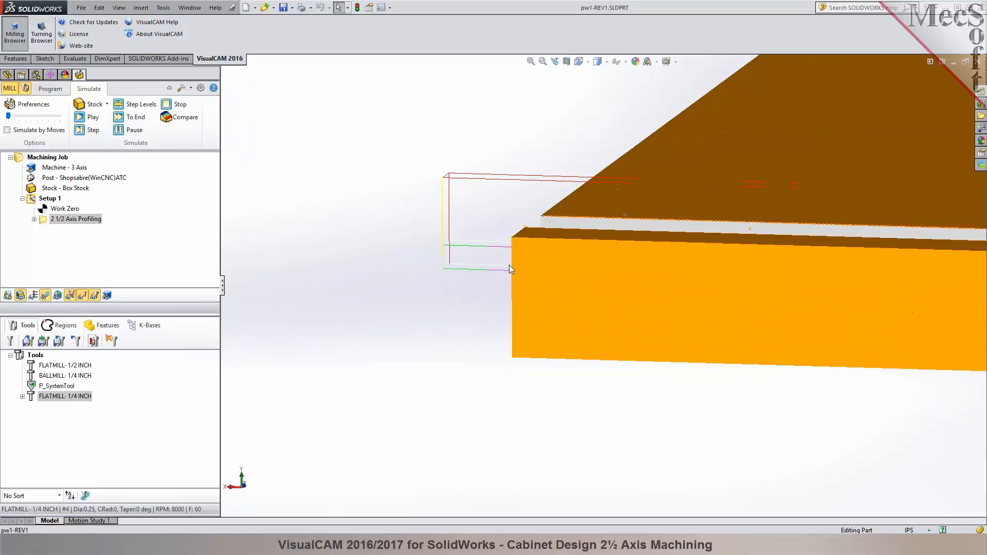
pyautogui.moveTo(380, 286); pyautogui.dragTo(470, 343, button='middle')
pyautogui.scroll(10, 465, 302)
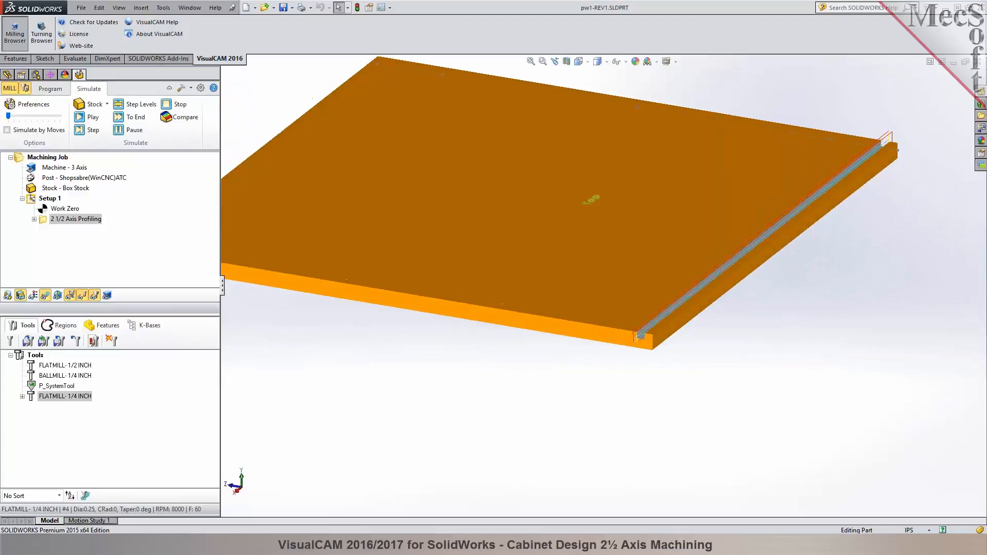
pyautogui.scroll(-8, 525, 323)
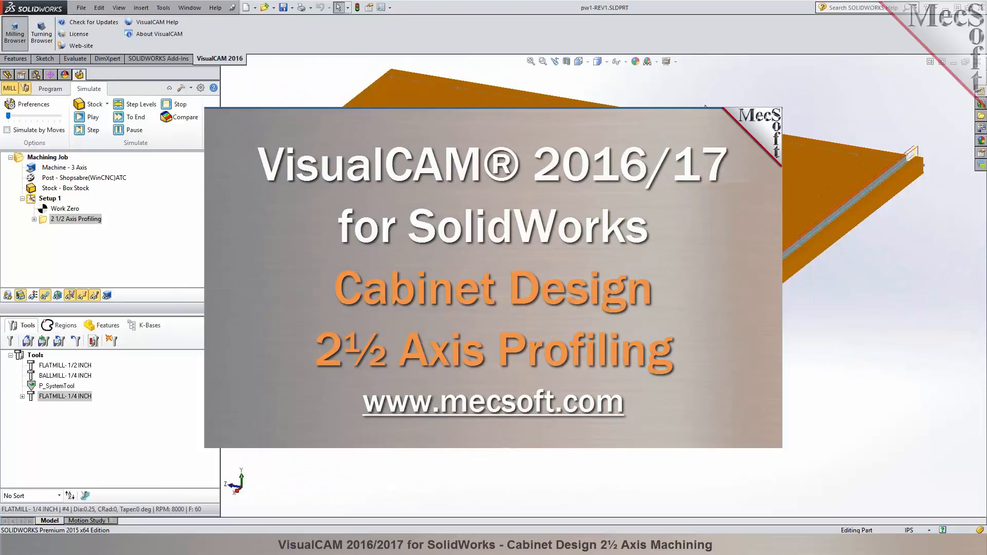
pyautogui.click(51, 88)
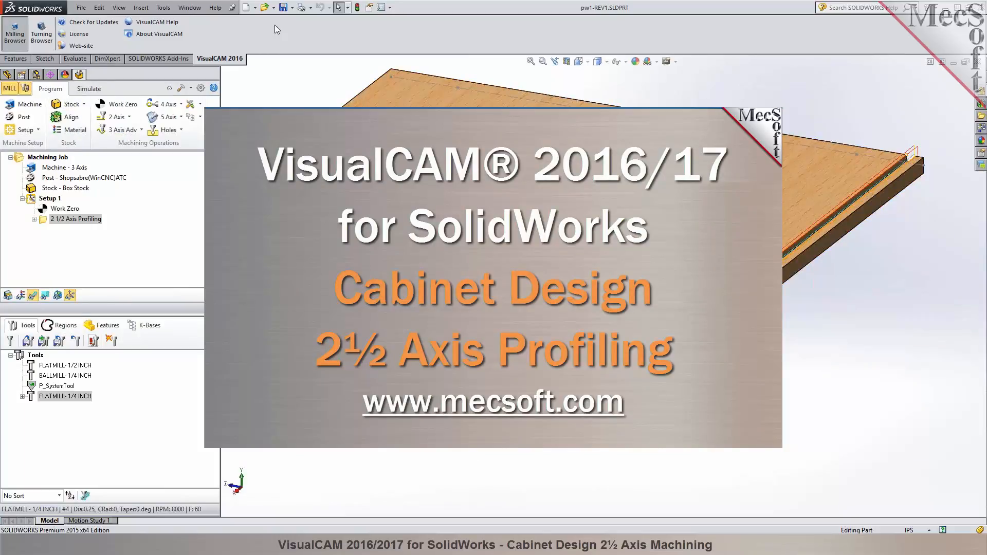